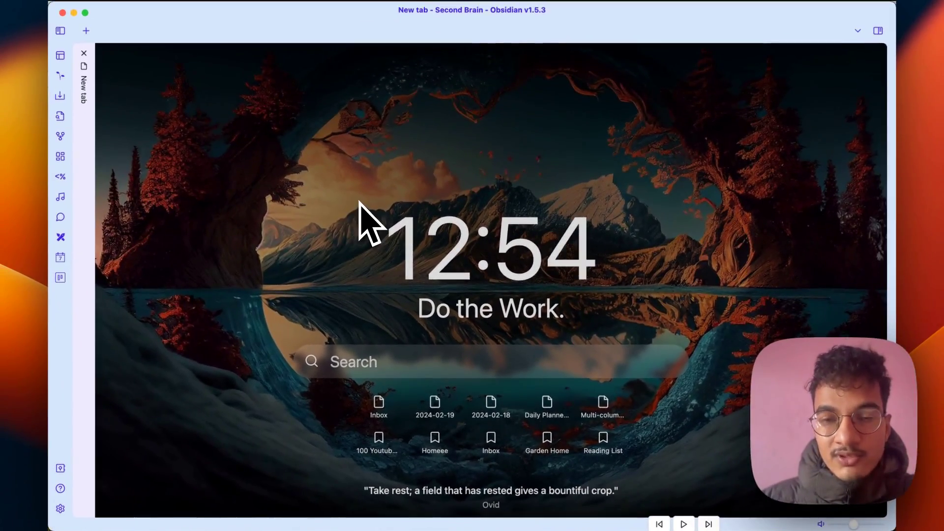
Bring up the browser and read the About description of the obsidian-beautitab repository.
{"action": "key", "text": "ctrl+Up"}
{"action": "left_click", "coordinate": [335, 210]}
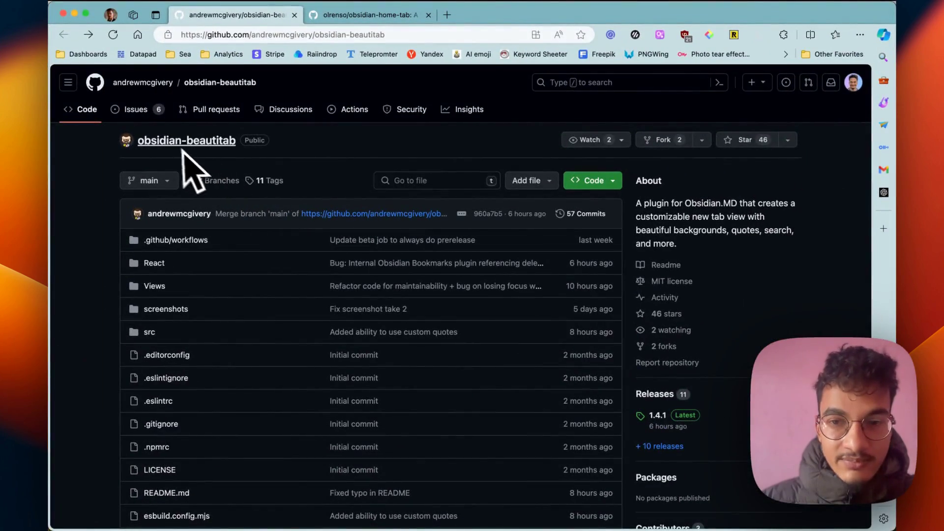
{"action": "scroll", "coordinate": [422, 222], "scroll_direction": "down", "scroll_amount": 1}
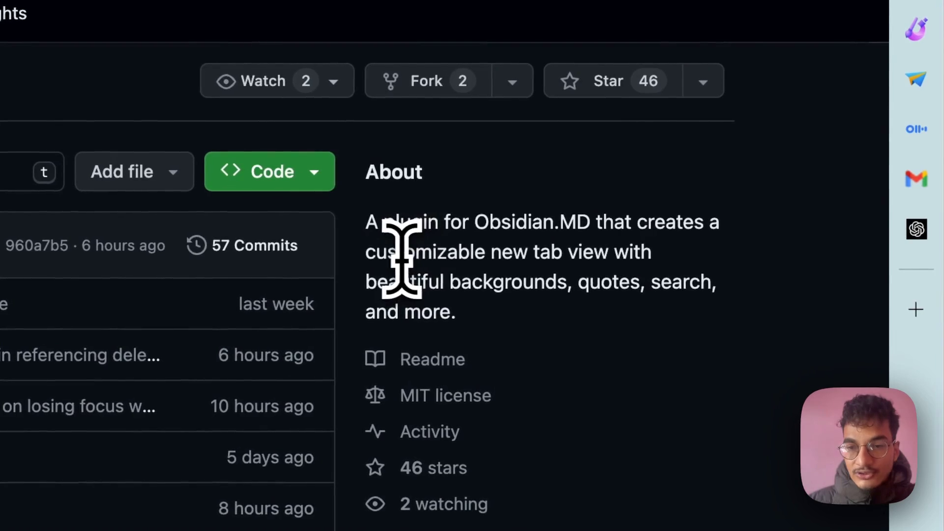
{"action": "left_click_drag", "start_coordinate": [652, 206], "coordinate": [695, 205]}
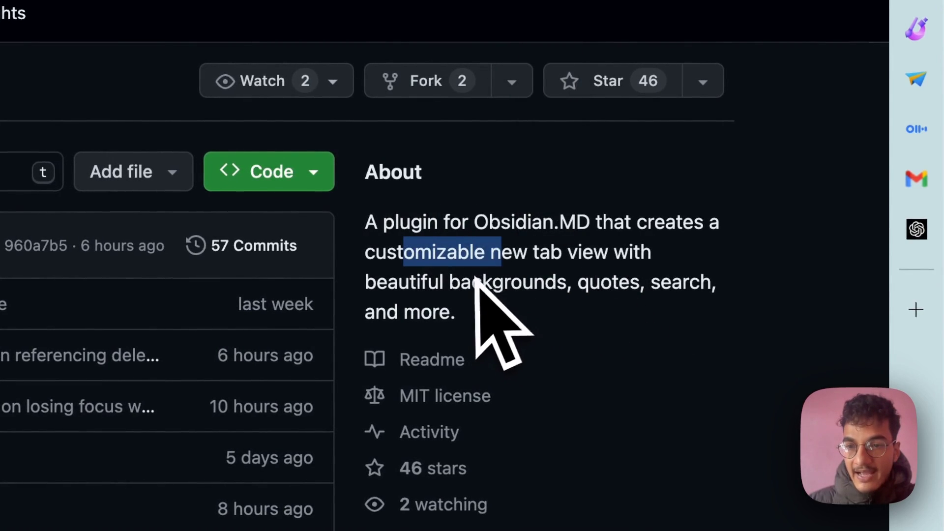
{"action": "left_click", "coordinate": [473, 283]}
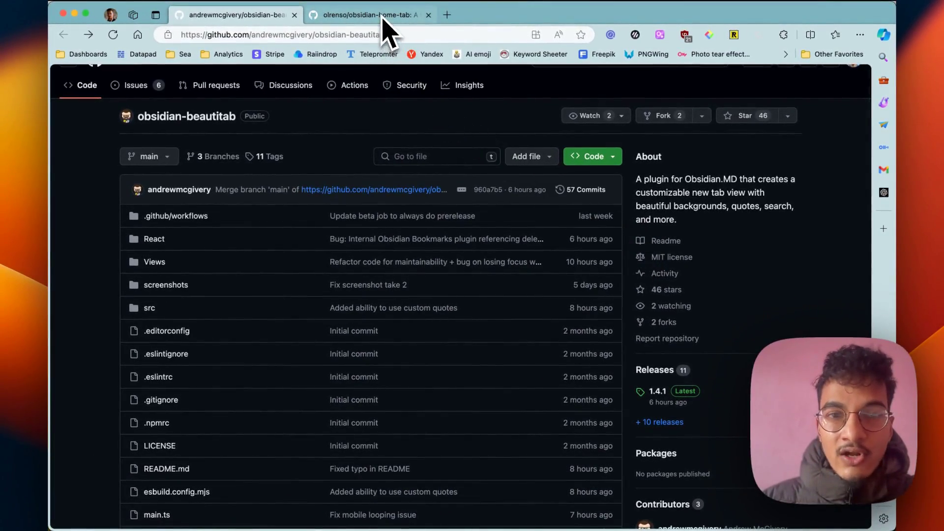
Read through the obsidian-home-tab README, its browser-like search tab for local files.
{"action": "left_click", "coordinate": [384, 20]}
{"action": "scroll", "coordinate": [352, 150], "scroll_direction": "up", "scroll_amount": 15}
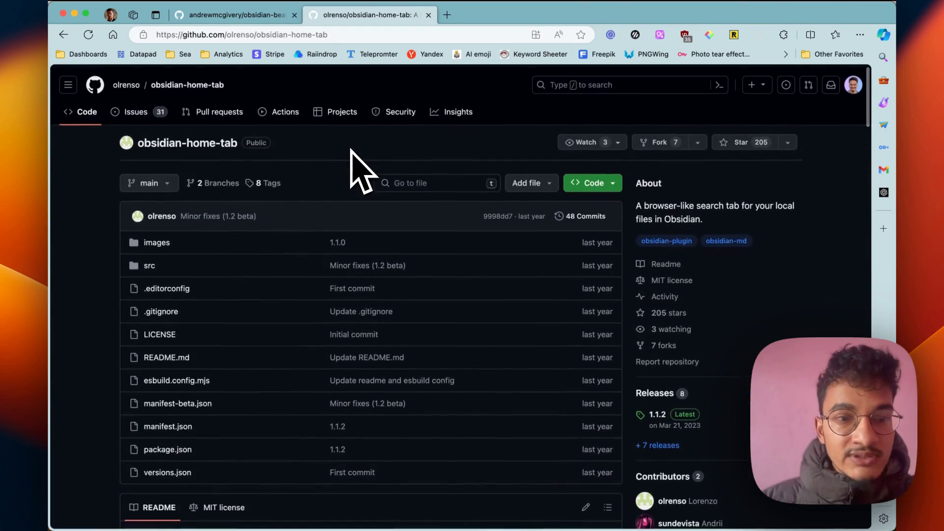
{"action": "scroll", "coordinate": [351, 150], "scroll_direction": "down", "scroll_amount": 10}
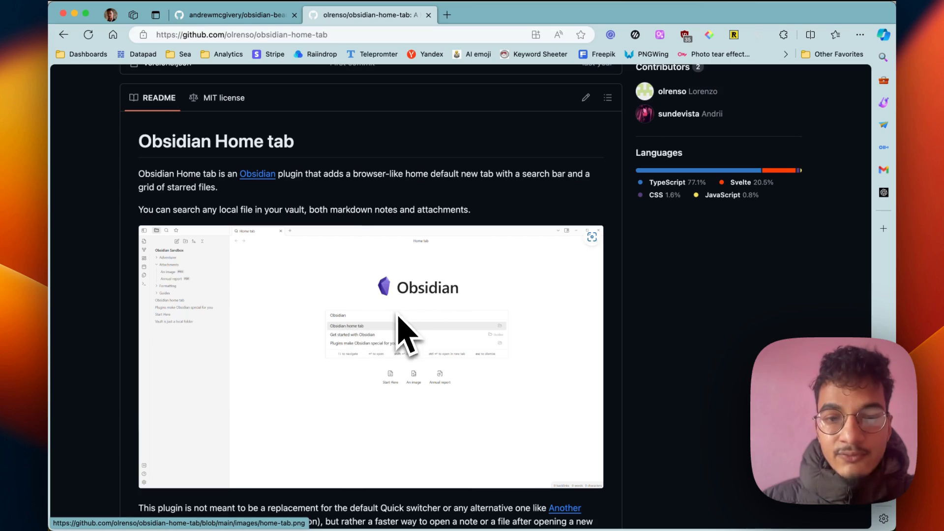
{"action": "scroll", "coordinate": [409, 322], "scroll_direction": "down", "scroll_amount": 2}
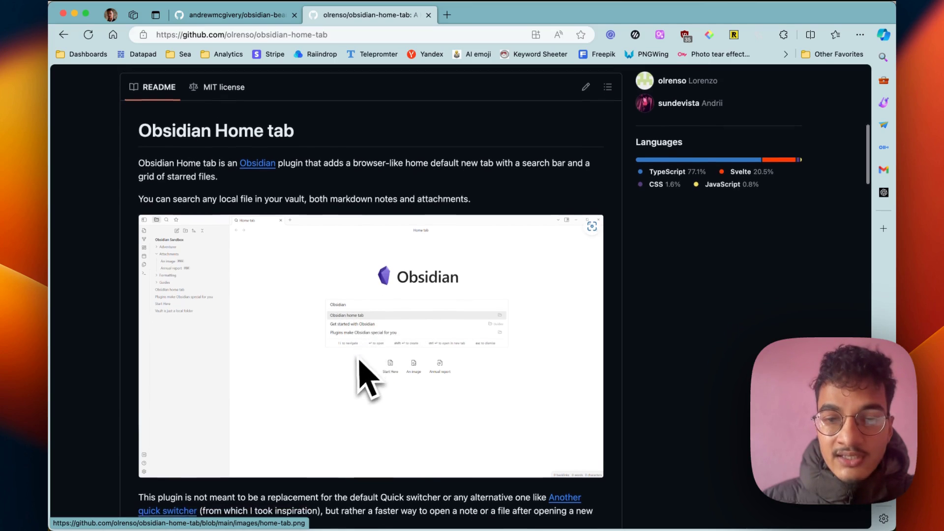
{"action": "scroll", "coordinate": [442, 359], "scroll_direction": "down", "scroll_amount": 2}
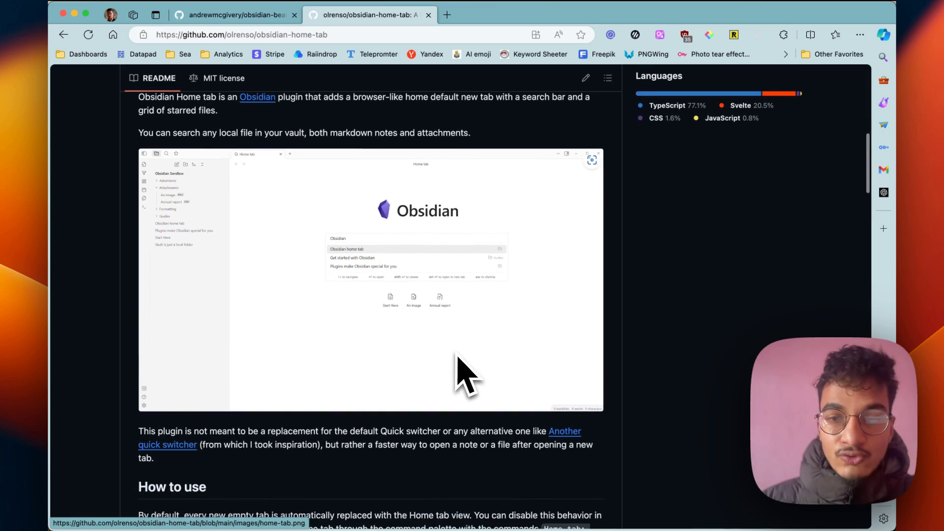
{"action": "scroll", "coordinate": [442, 334], "scroll_direction": "down", "scroll_amount": 2}
{"action": "scroll", "coordinate": [427, 354], "scroll_direction": "down", "scroll_amount": 2}
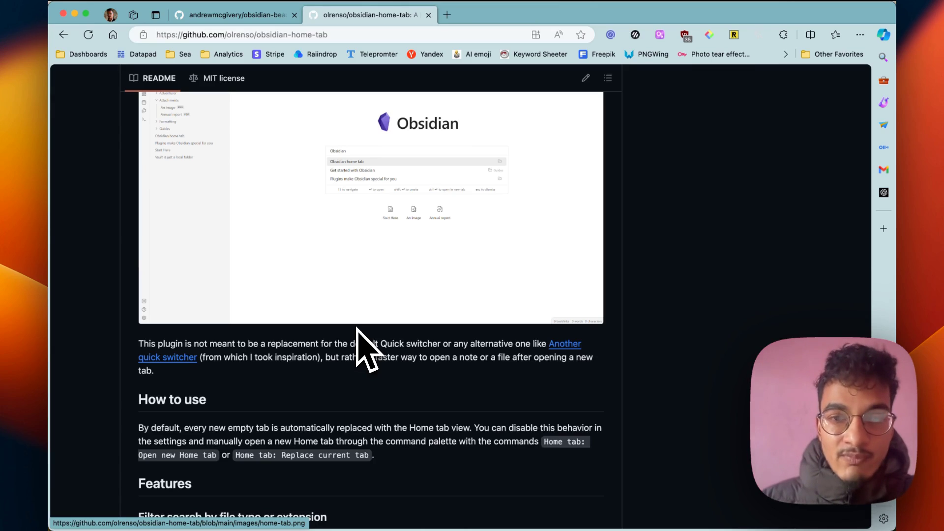
{"action": "scroll", "coordinate": [436, 223], "scroll_direction": "down", "scroll_amount": 1}
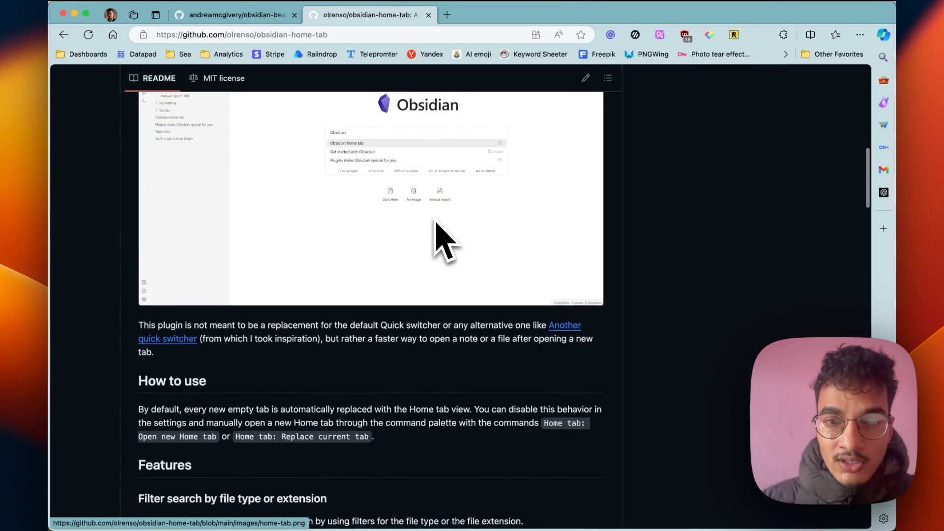
{"action": "scroll", "coordinate": [423, 217], "scroll_direction": "up", "scroll_amount": 3}
{"action": "scroll", "coordinate": [378, 315], "scroll_direction": "up", "scroll_amount": 1}
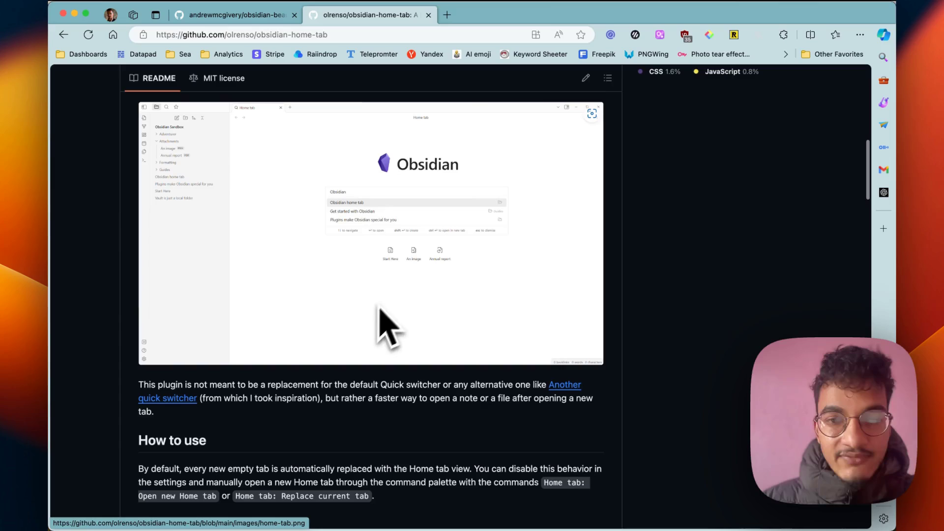
{"action": "scroll", "coordinate": [407, 305], "scroll_direction": "down", "scroll_amount": 4}
{"action": "scroll", "coordinate": [406, 296], "scroll_direction": "down", "scroll_amount": 2}
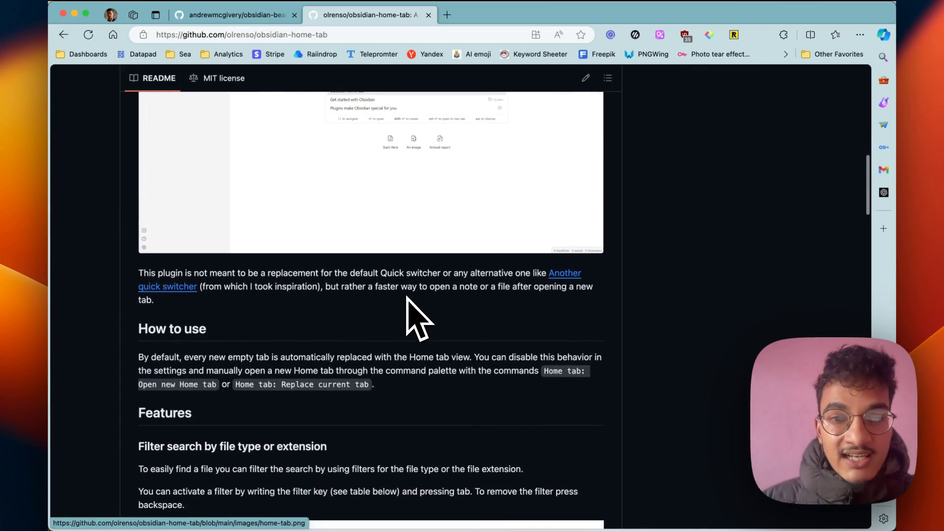
{"action": "scroll", "coordinate": [322, 330], "scroll_direction": "up", "scroll_amount": 15}
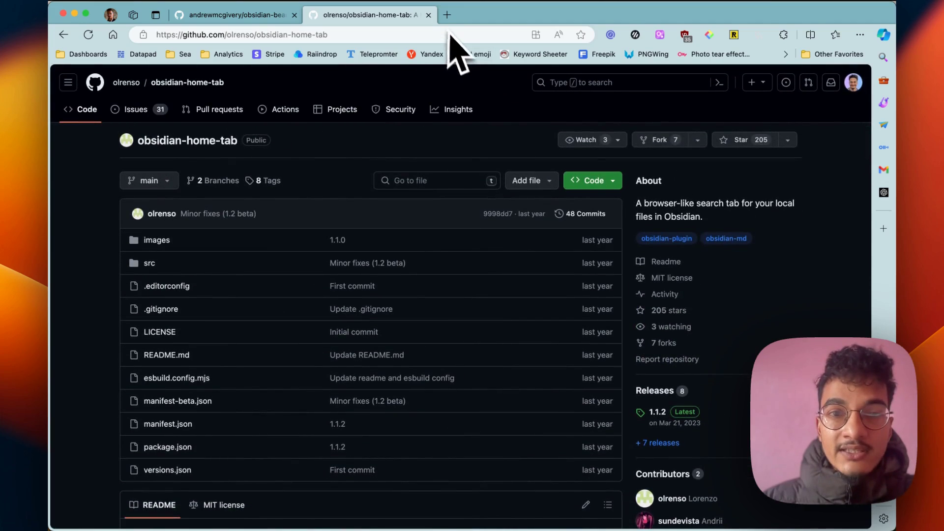
Close the obsidian-home-tab tab and view the obsidian-beautitab README's new-tab screenshot.
{"action": "left_click", "coordinate": [428, 14]}
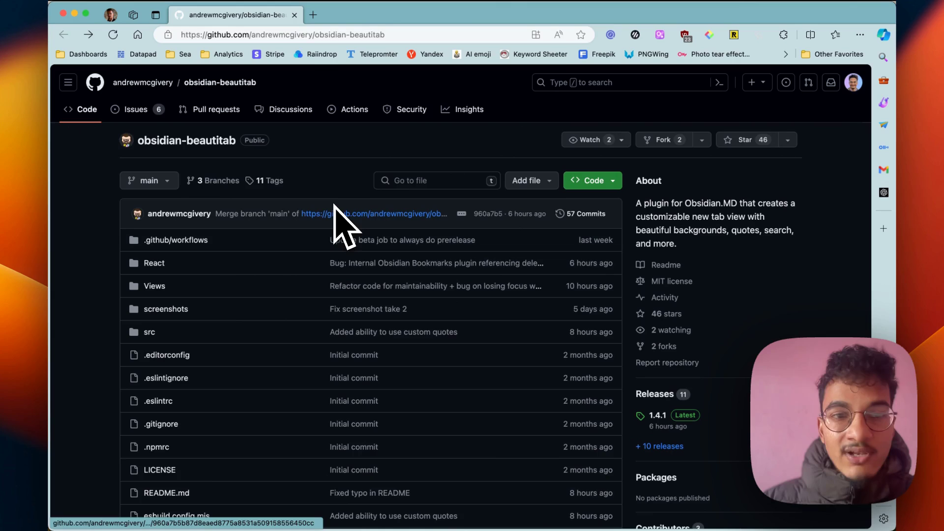
{"action": "scroll", "coordinate": [474, 295], "scroll_direction": "down", "scroll_amount": 10}
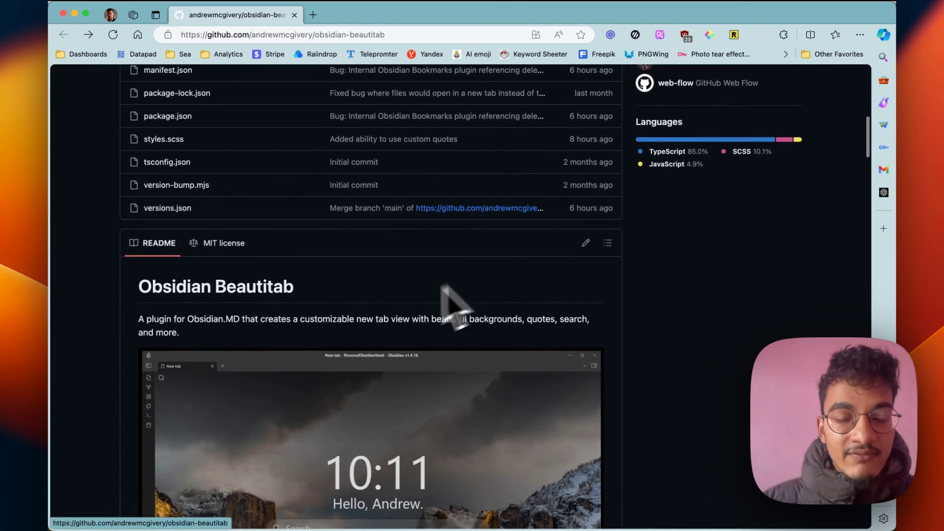
{"action": "scroll", "coordinate": [349, 328], "scroll_direction": "down", "scroll_amount": 4}
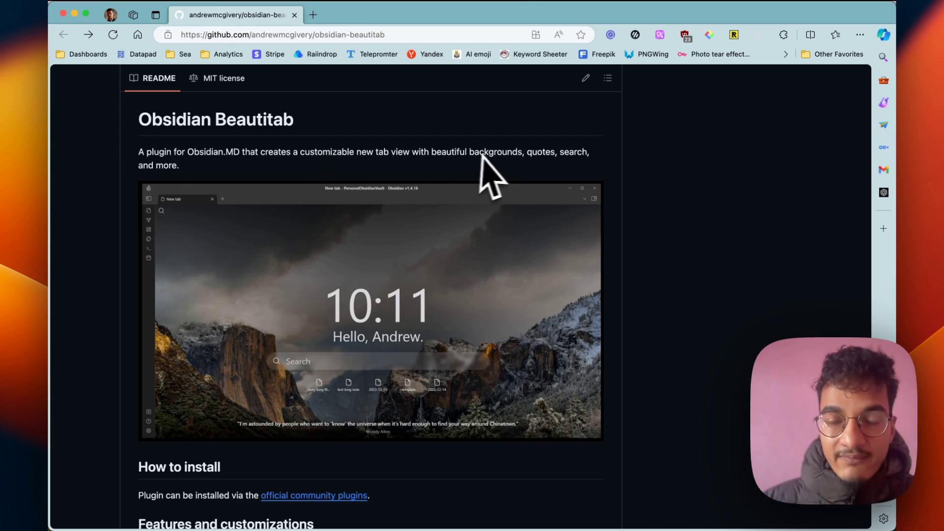
{"action": "scroll", "coordinate": [548, 397], "scroll_direction": "down", "scroll_amount": 3}
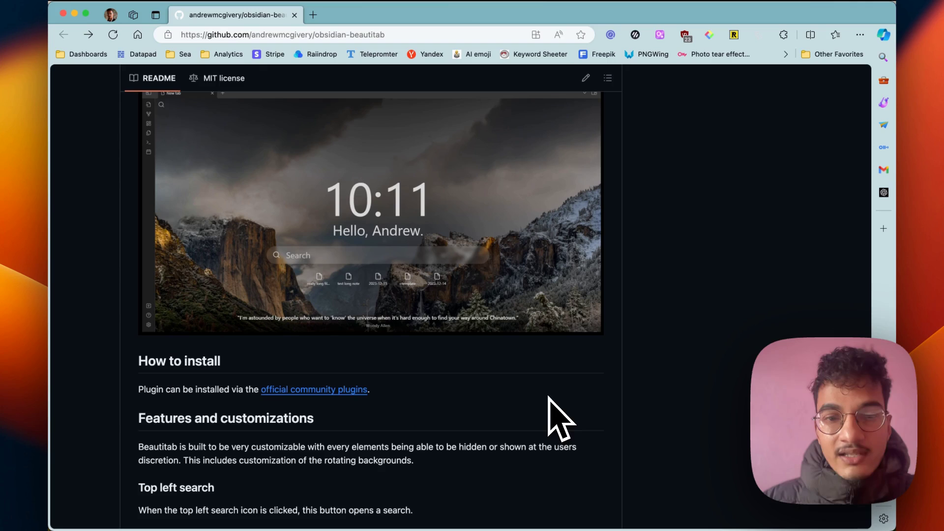
{"action": "scroll", "coordinate": [560, 417], "scroll_direction": "up", "scroll_amount": 3}
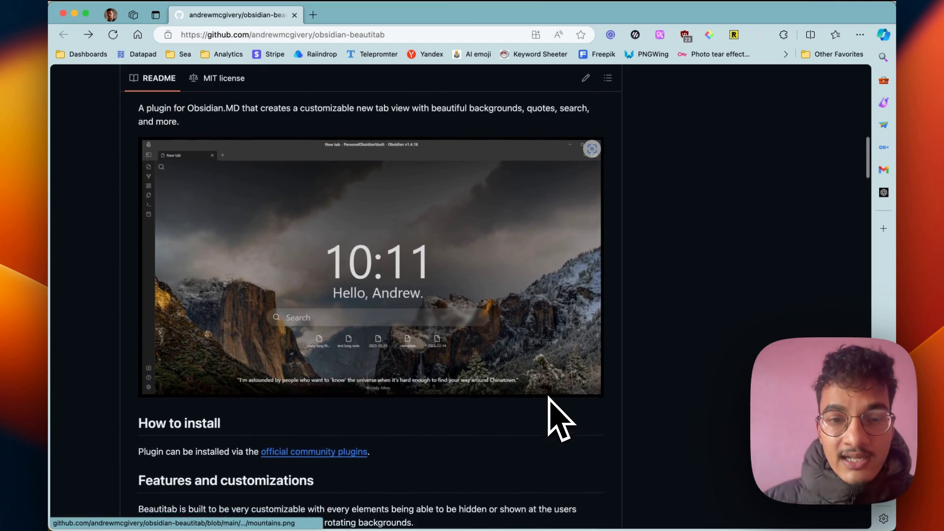
{"action": "scroll", "coordinate": [561, 418], "scroll_direction": "down", "scroll_amount": 1}
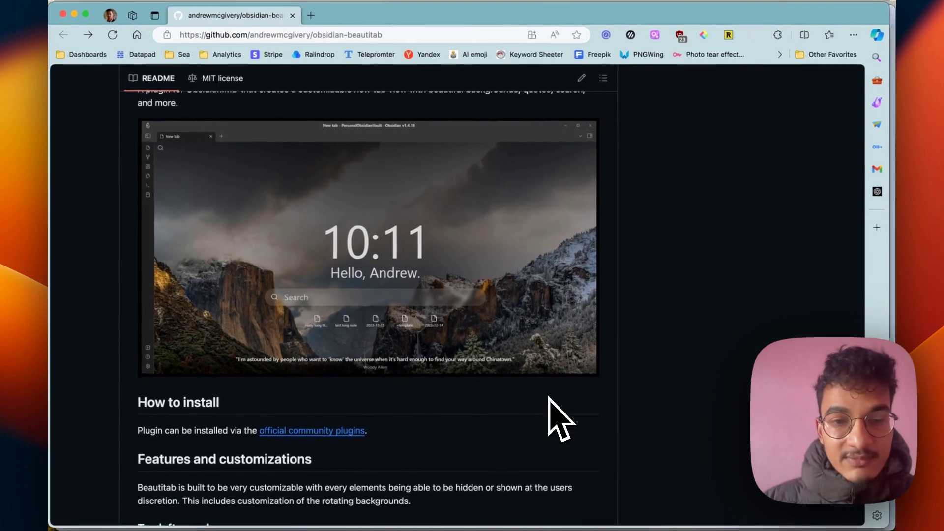
{"action": "key", "text": "ctrl+Up"}
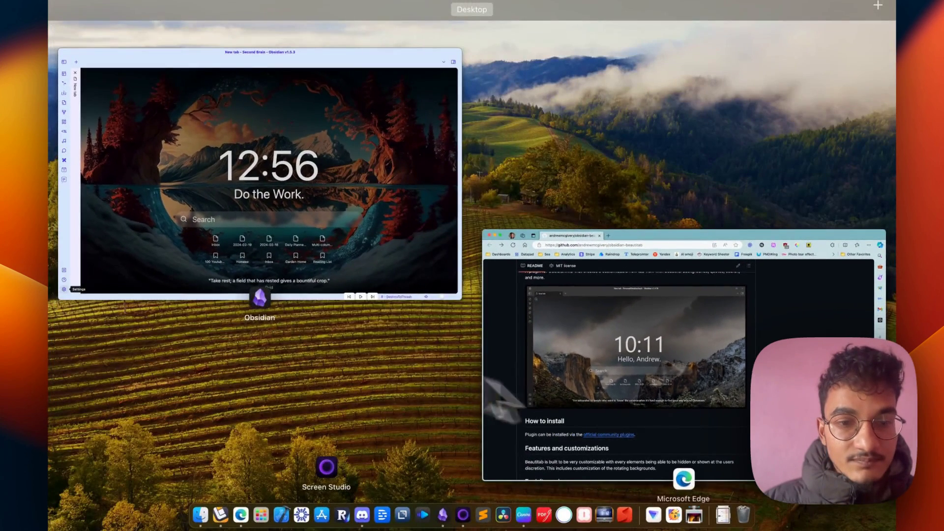
Search community plugins for 'beautita', then install and enable Beautitab 1.4.1.
{"action": "left_click", "coordinate": [147, 393]}
{"action": "left_click", "coordinate": [60, 509]}
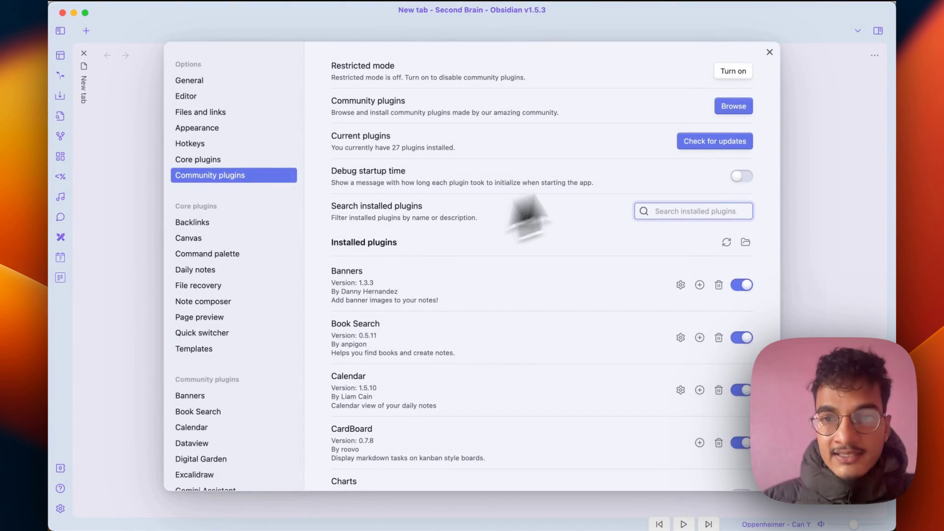
{"action": "left_click", "coordinate": [733, 107]}
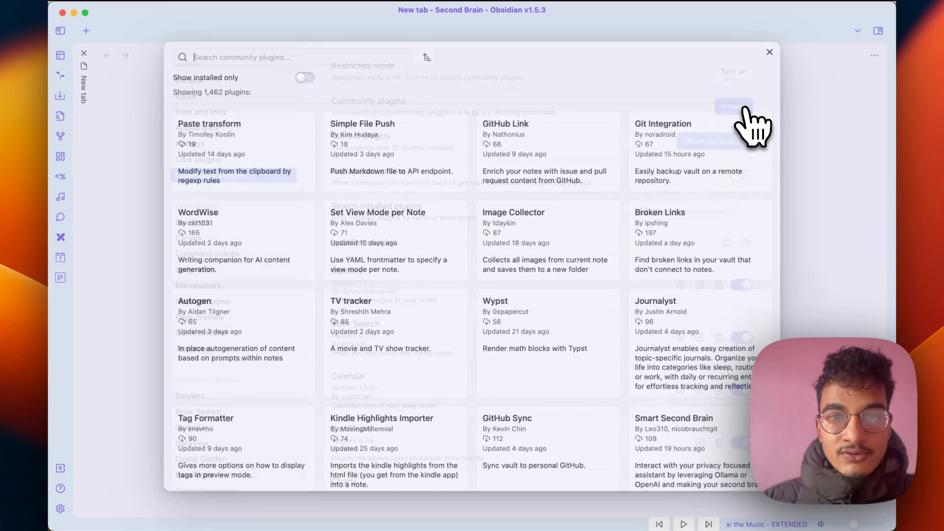
{"action": "type", "text": "beautita"}
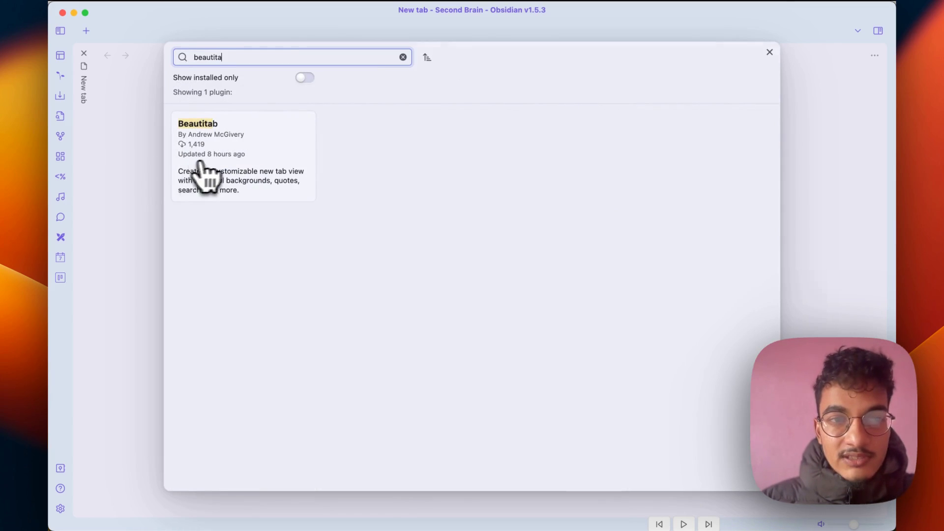
{"action": "left_click", "coordinate": [218, 165]}
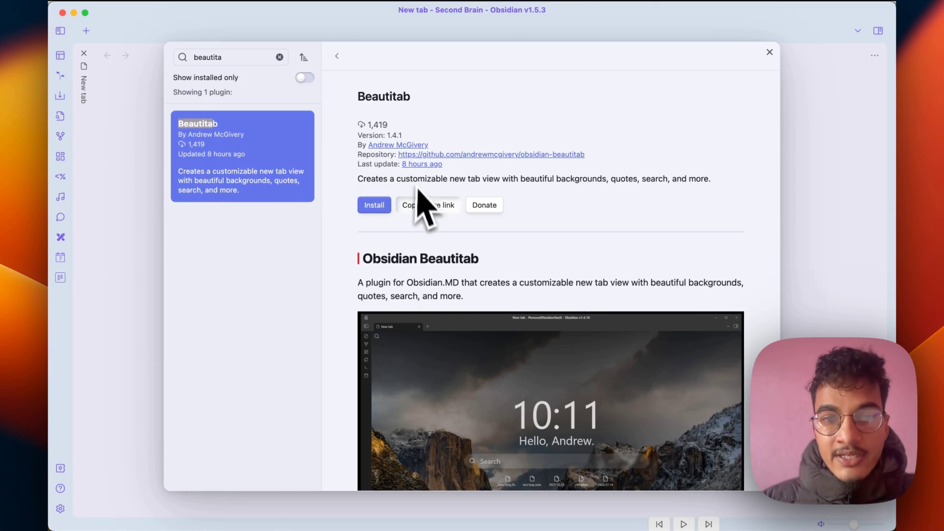
{"action": "left_click", "coordinate": [379, 209]}
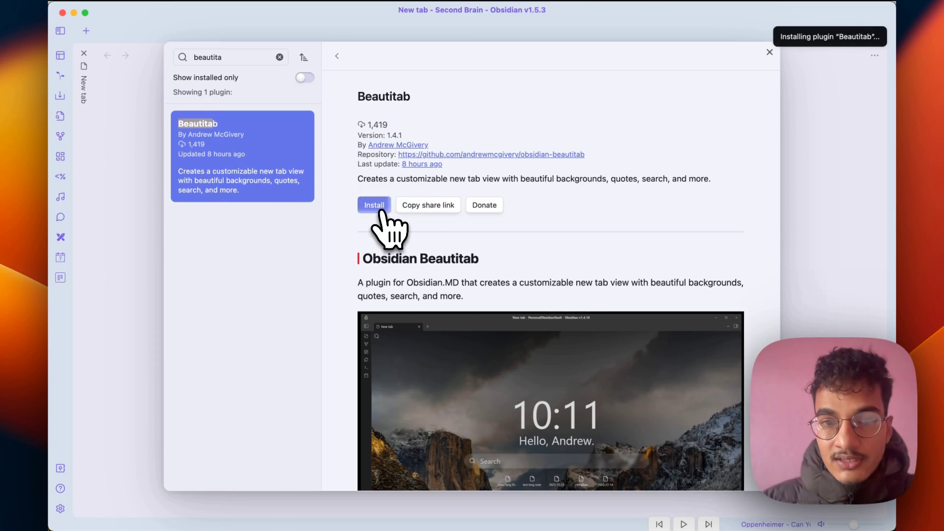
{"action": "left_click", "coordinate": [377, 206]}
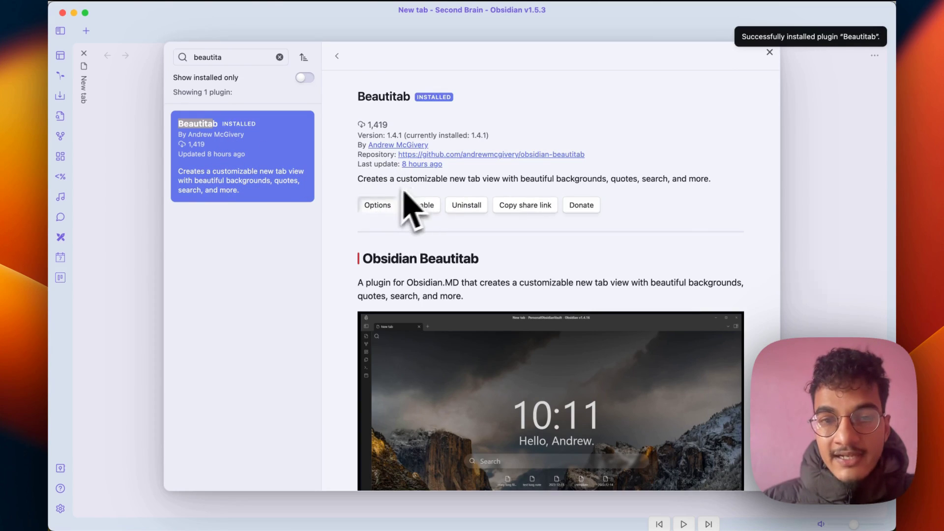
Set Beautitab's background theme to Lakes and preview it on the new tab.
{"action": "left_click", "coordinate": [377, 206]}
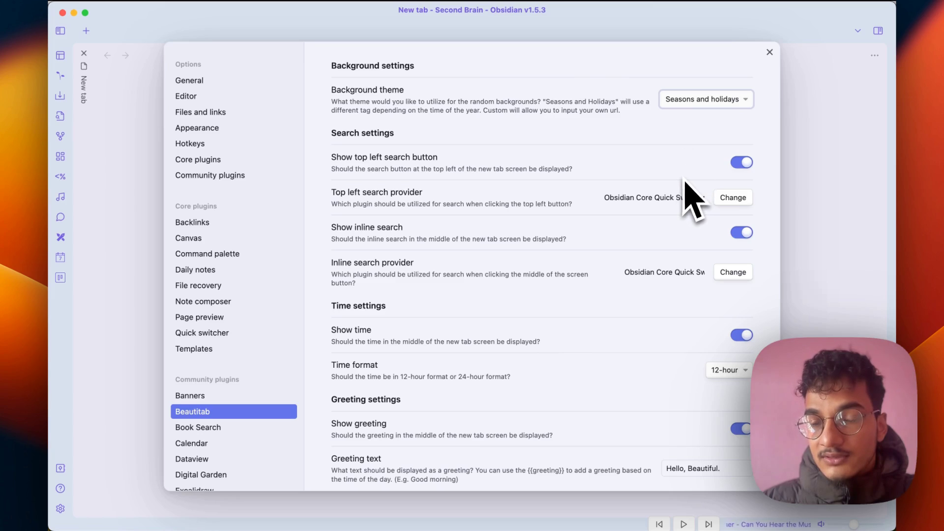
{"action": "left_click", "coordinate": [770, 52]}
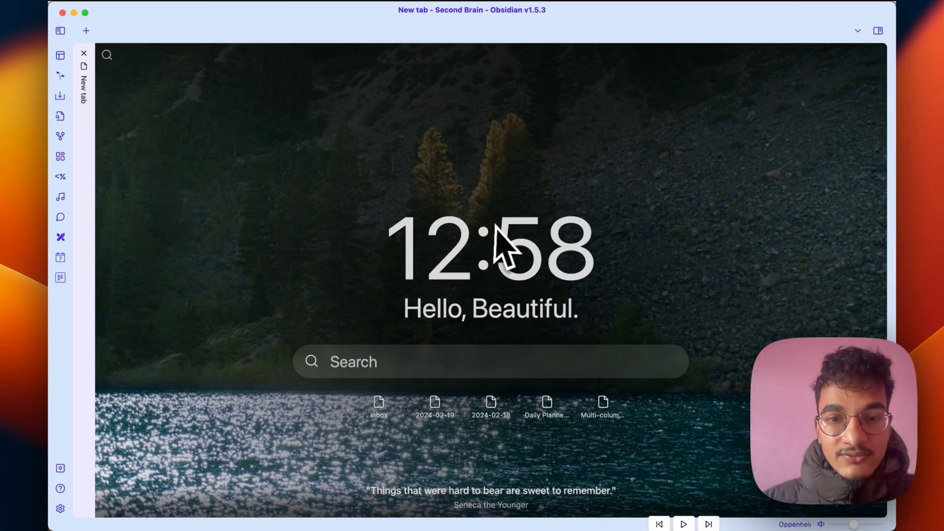
{"action": "left_click", "coordinate": [60, 509]}
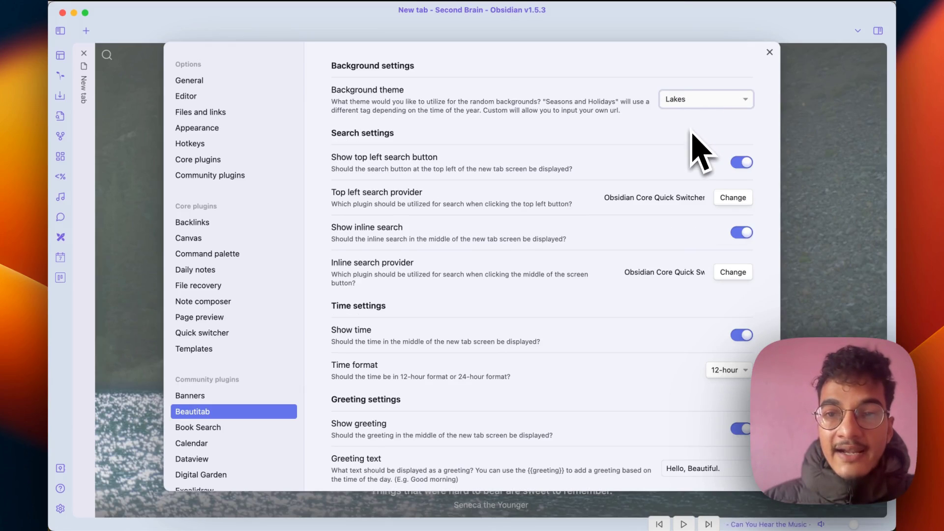
Choose the Custom background theme with a saved freepik snowy-mountain image URL, and preview it.
{"action": "left_click", "coordinate": [694, 99]}
{"action": "left_click", "coordinate": [690, 138]}
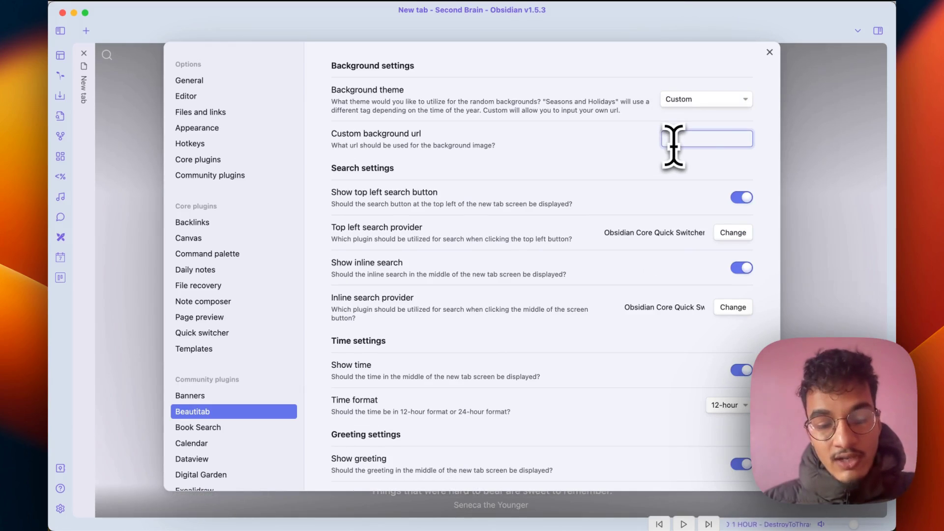
{"action": "left_click", "coordinate": [674, 143]}
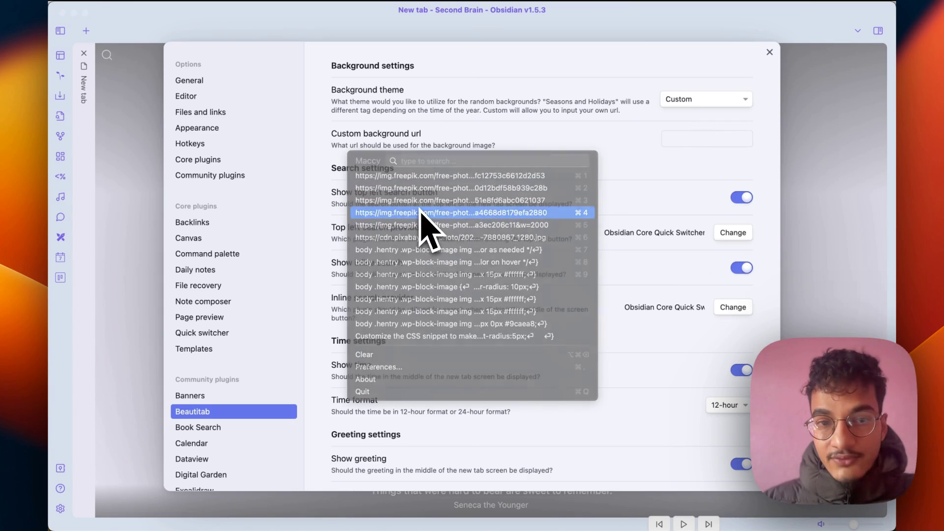
{"action": "left_click", "coordinate": [423, 217]}
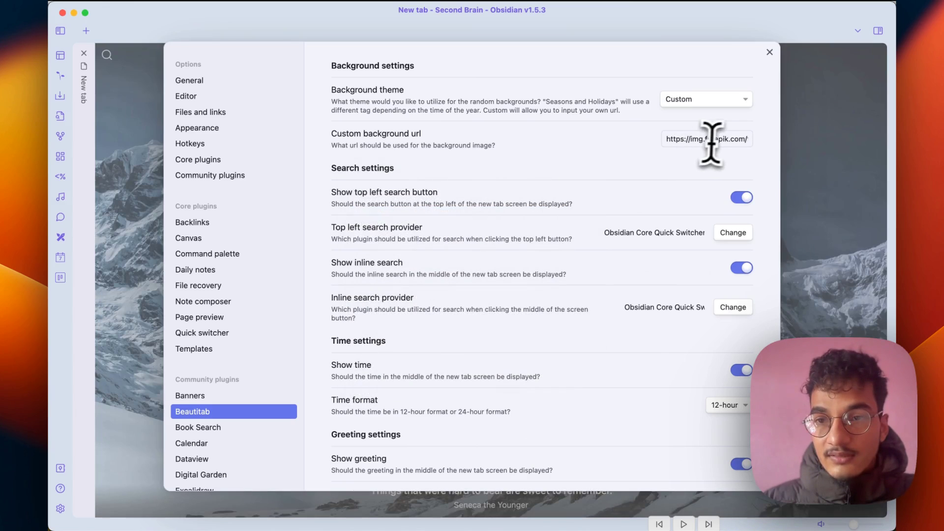
{"action": "left_click", "coordinate": [606, 169]}
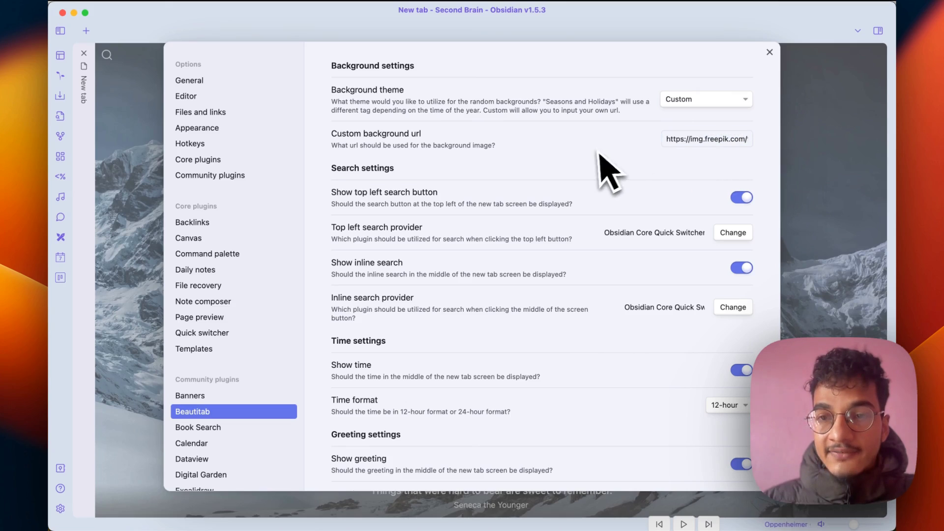
{"action": "left_click", "coordinate": [791, 162]}
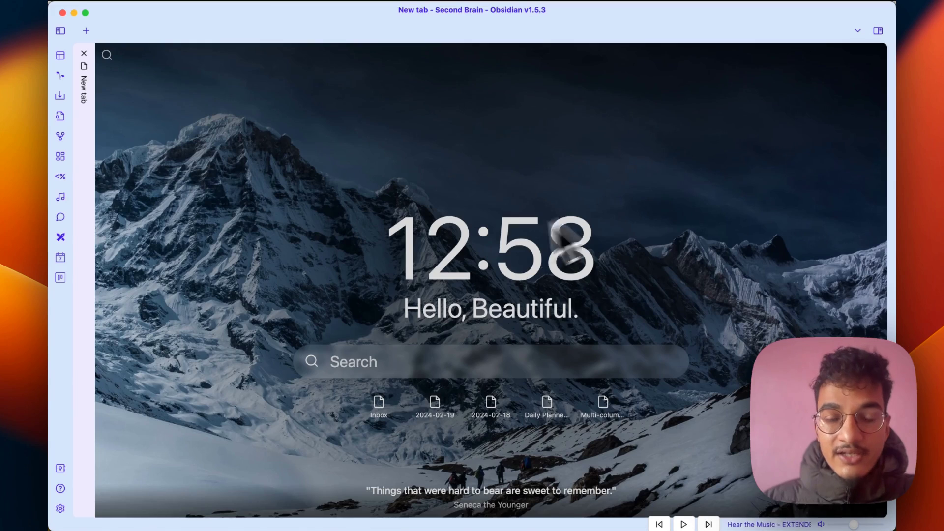
{"action": "left_click", "coordinate": [60, 508]}
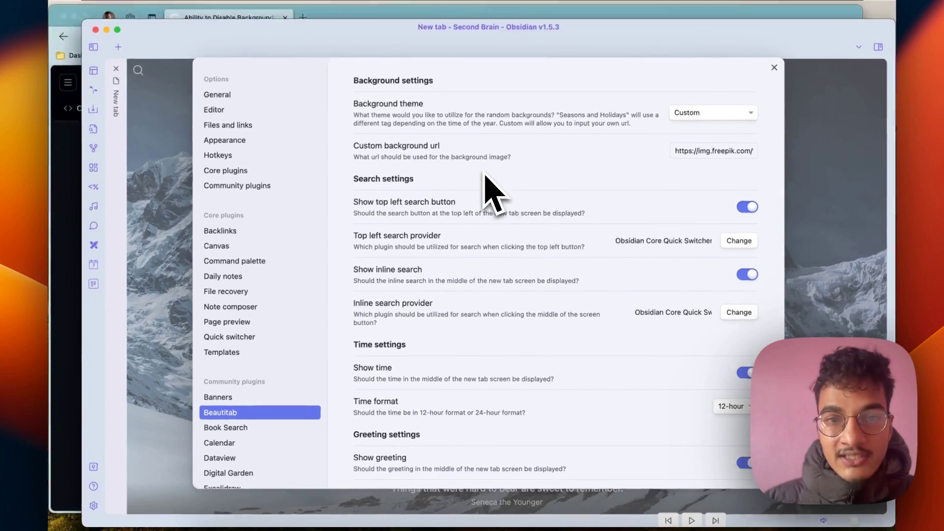
{"action": "key", "text": "ctrl+Up"}
Switch to the browser showing GitHub issue #20, Ability to Disable Background.
{"action": "left_click", "coordinate": [433, 197]}
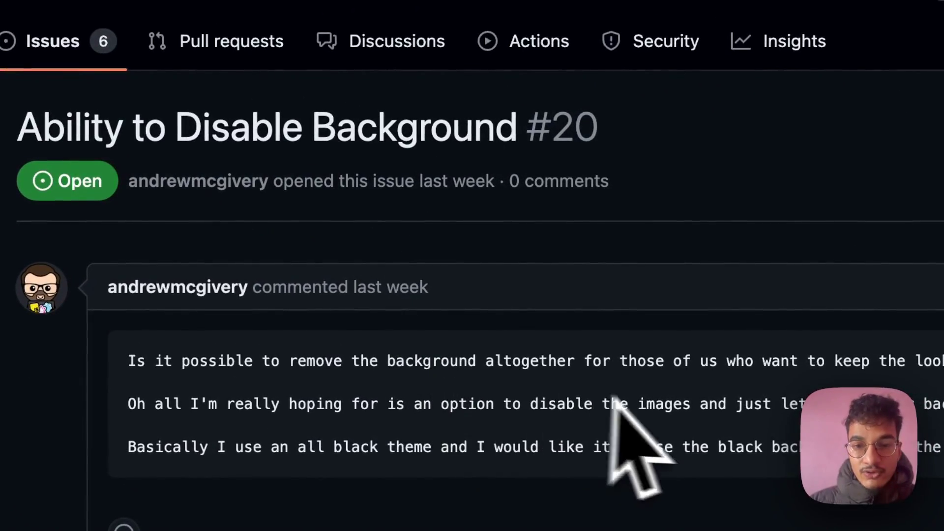
{"action": "key", "text": "ctrl+Up"}
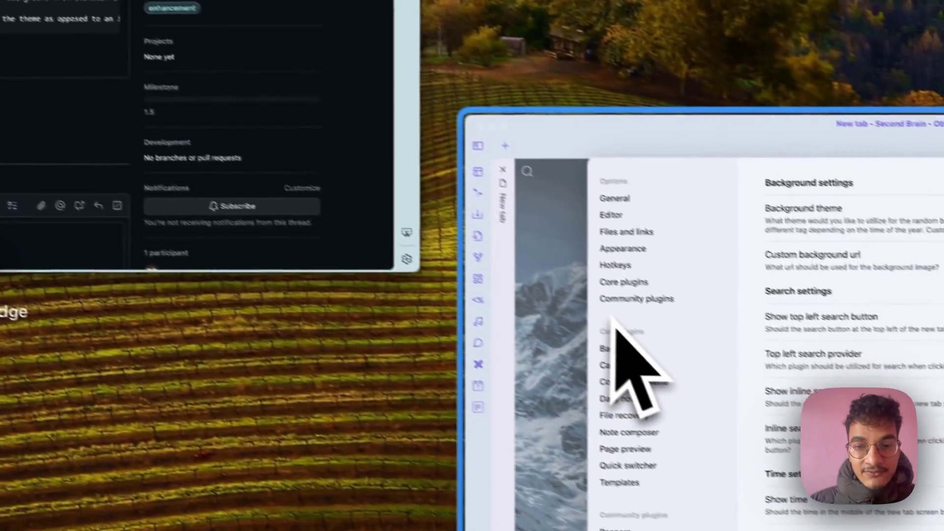
{"action": "left_click", "coordinate": [447, 302]}
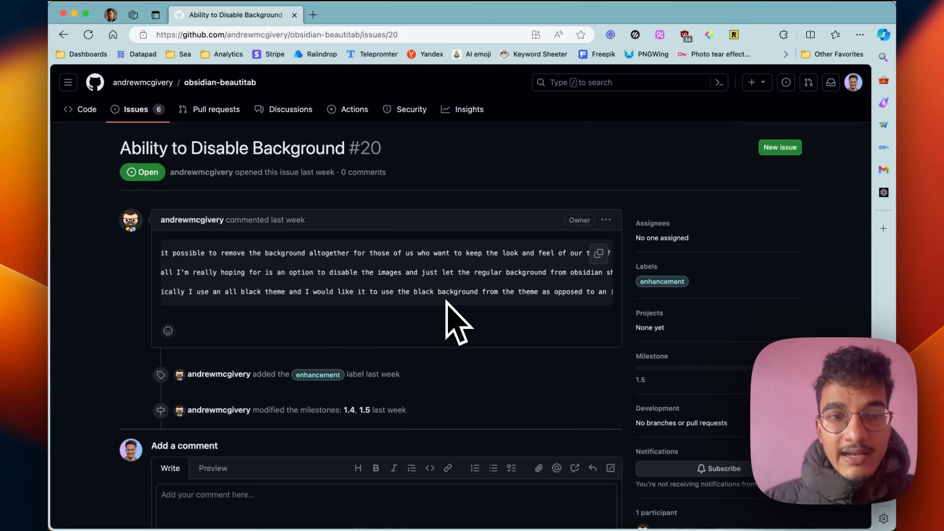
{"action": "key", "text": "ctrl+Up"}
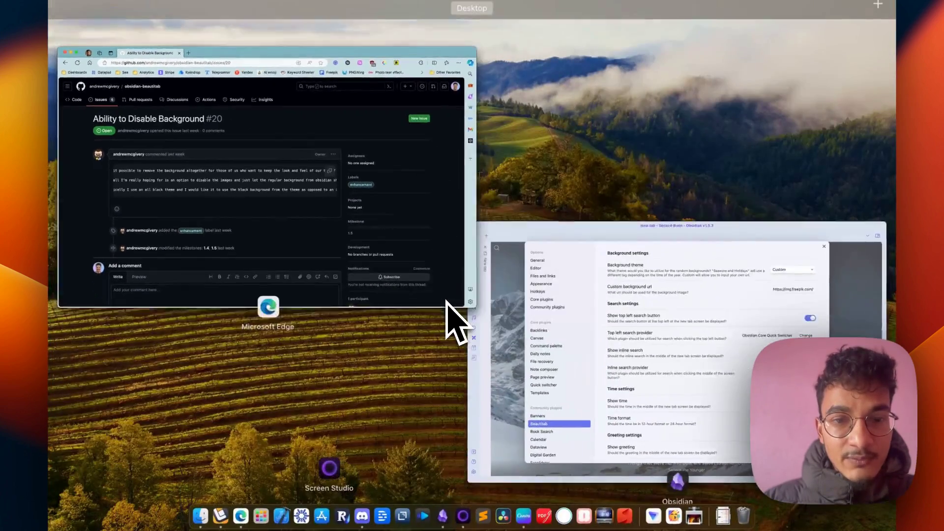
Look over the top-left search provider choices without changing them, then preview the new tab.
{"action": "left_click", "coordinate": [535, 342]}
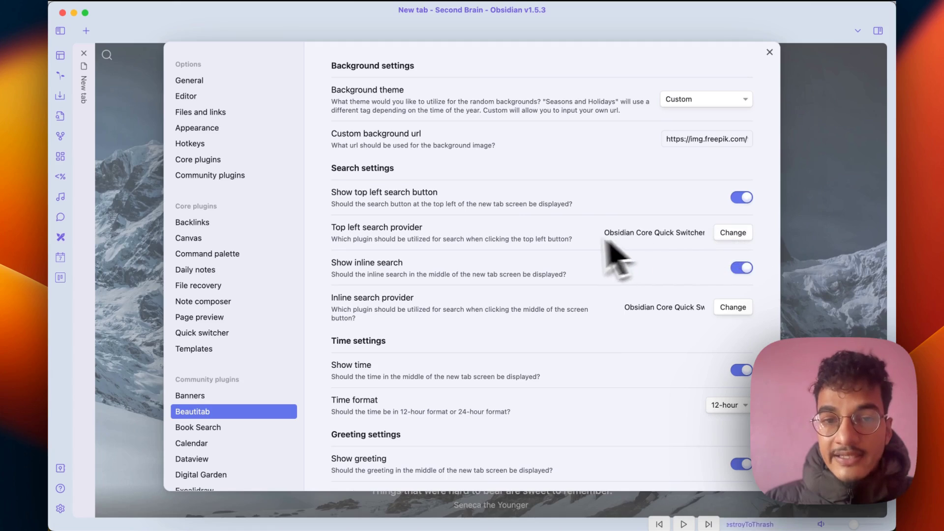
{"action": "left_click", "coordinate": [735, 234]}
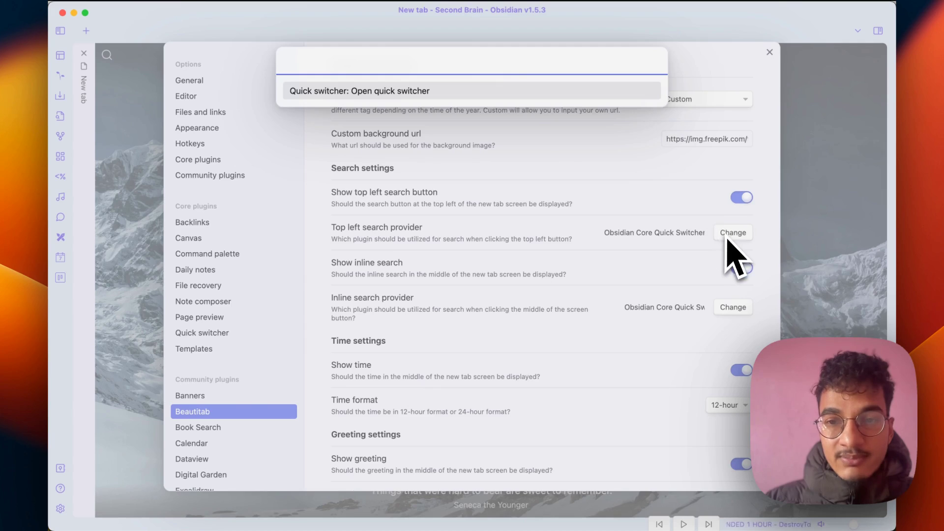
{"action": "left_click", "coordinate": [656, 248]}
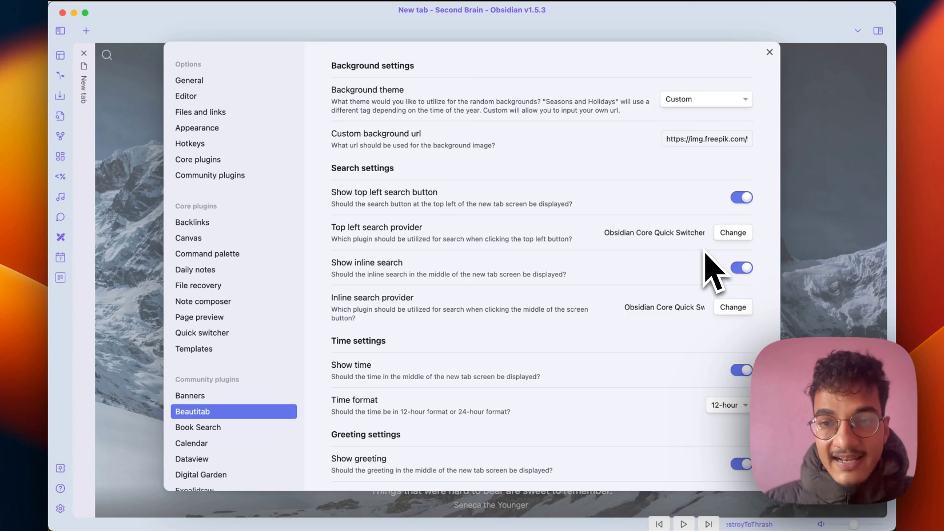
{"action": "scroll", "coordinate": [706, 272], "scroll_direction": "down", "scroll_amount": 1}
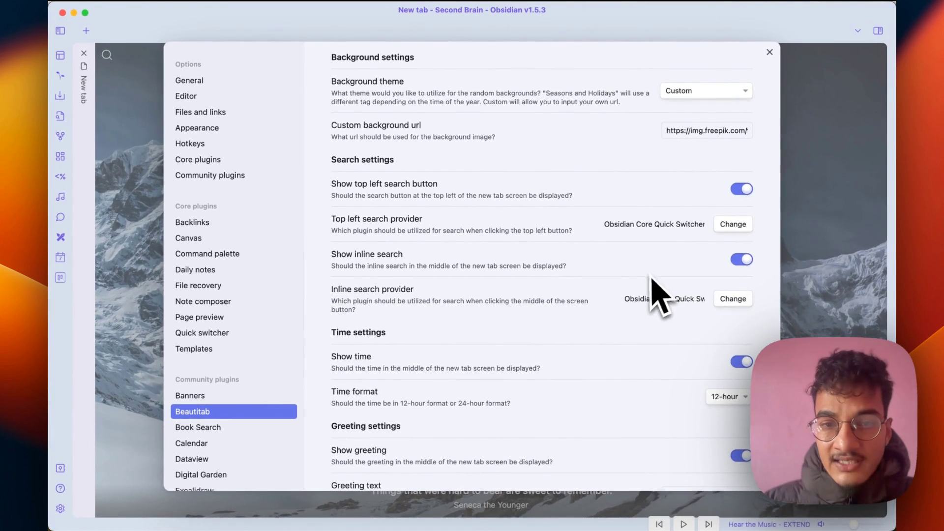
{"action": "scroll", "coordinate": [650, 280], "scroll_direction": "down", "scroll_amount": 5}
{"action": "left_click", "coordinate": [836, 255]}
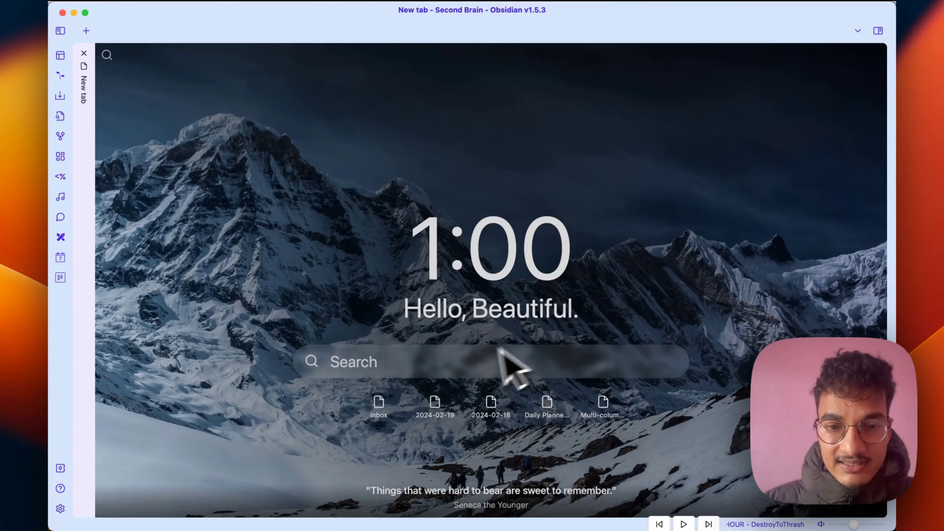
{"action": "left_click", "coordinate": [60, 509]}
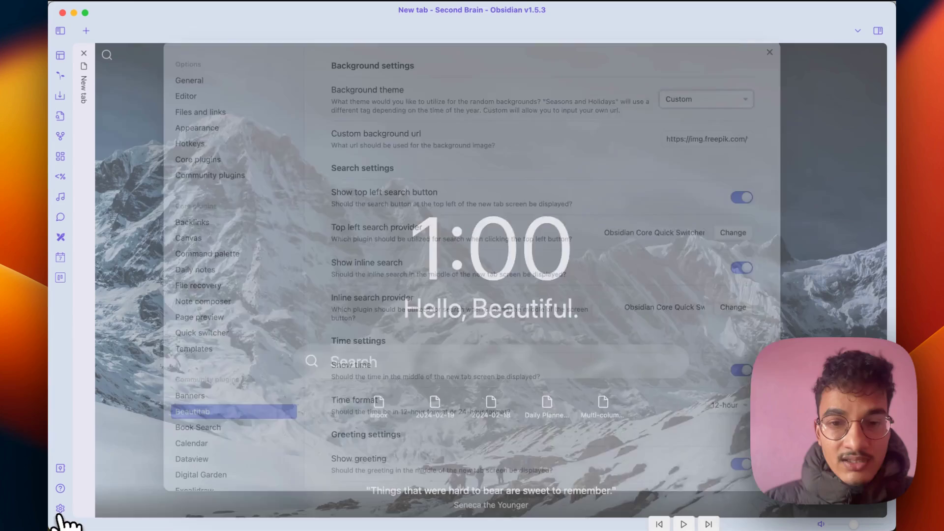
Turn inline search off to preview the tab without it, then turn it back on.
{"action": "left_click", "coordinate": [742, 268]}
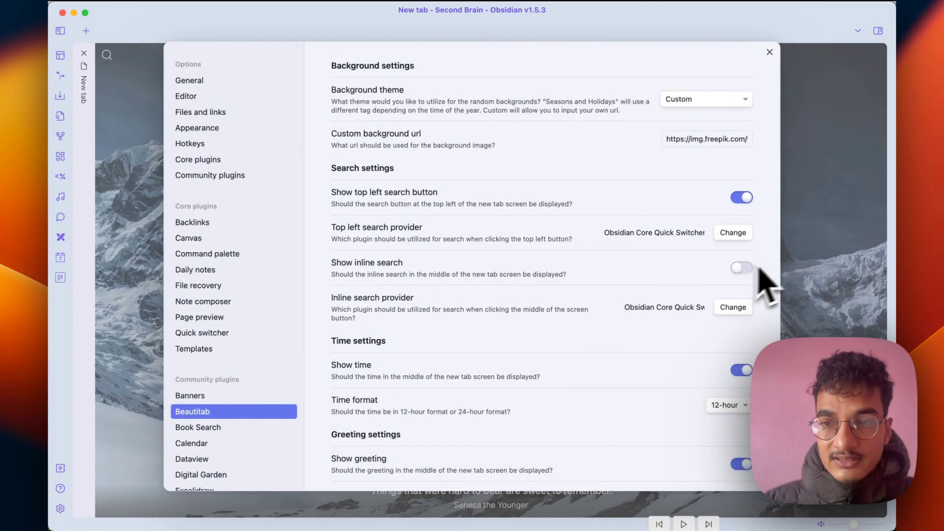
{"action": "left_click", "coordinate": [797, 272]}
{"action": "left_click", "coordinate": [60, 508]}
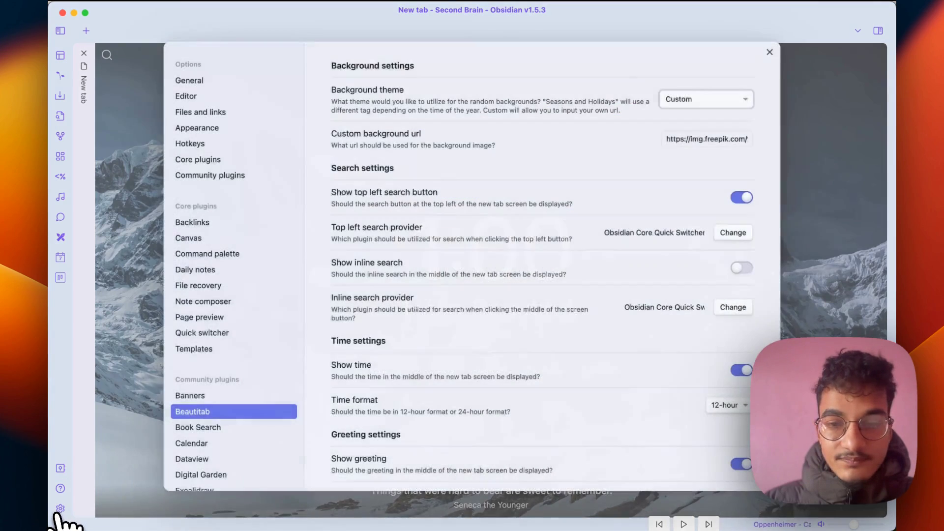
{"action": "left_click", "coordinate": [741, 268]}
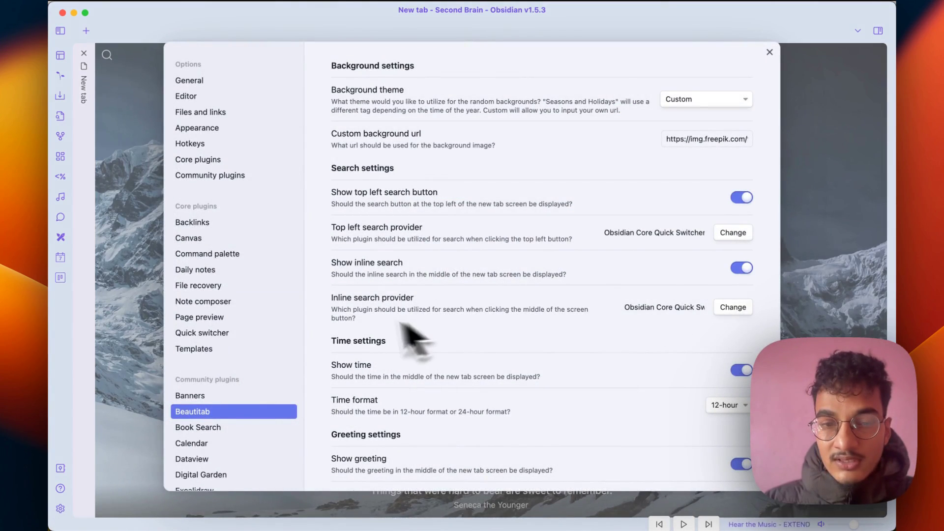
Set the inline search provider to 'Quick switcher: Open quick switcher'.
{"action": "scroll", "coordinate": [379, 329], "scroll_direction": "down", "scroll_amount": 1}
{"action": "scroll", "coordinate": [379, 329], "scroll_direction": "down", "scroll_amount": 3}
{"action": "left_click", "coordinate": [732, 233]}
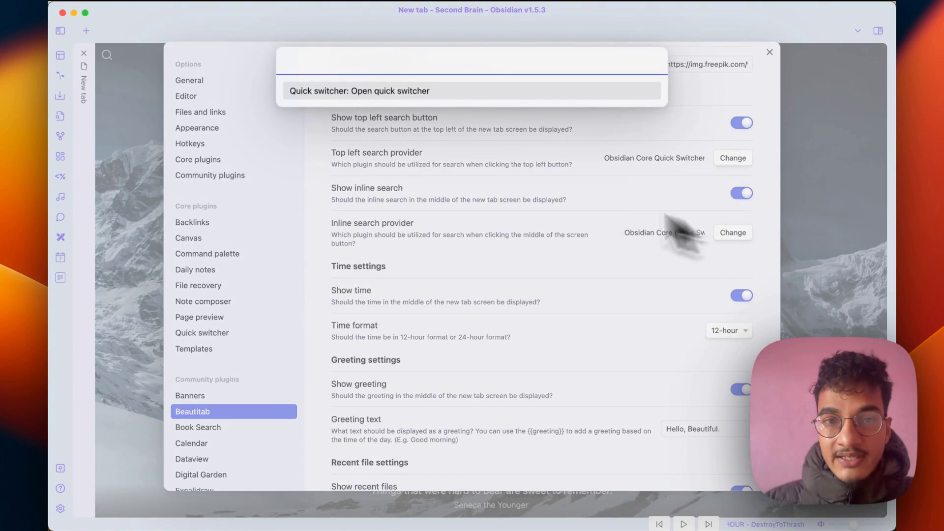
{"action": "left_click", "coordinate": [426, 98]}
{"action": "scroll", "coordinate": [681, 315], "scroll_direction": "down", "scroll_amount": 8}
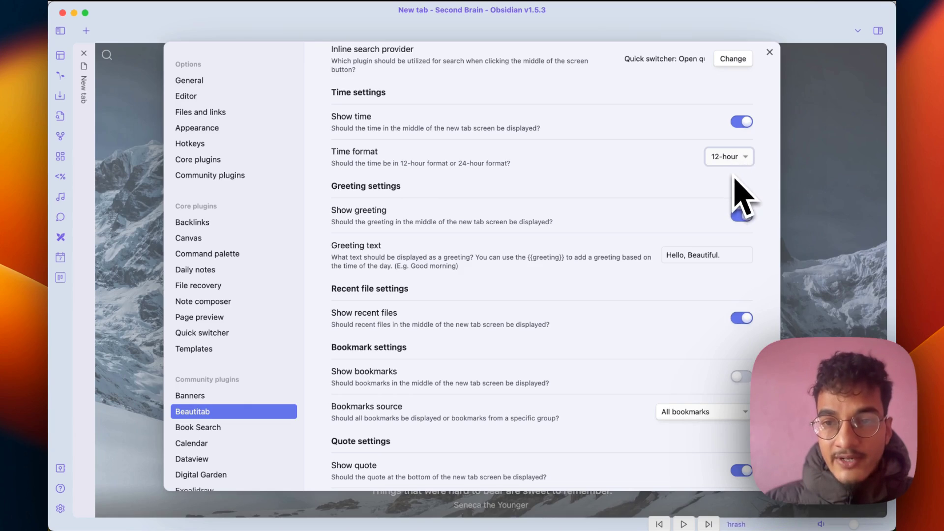
Change the greeting text to 'Hello, Good Morning!' and preview it under the clock.
{"action": "scroll", "coordinate": [597, 260], "scroll_direction": "down", "scroll_amount": 4}
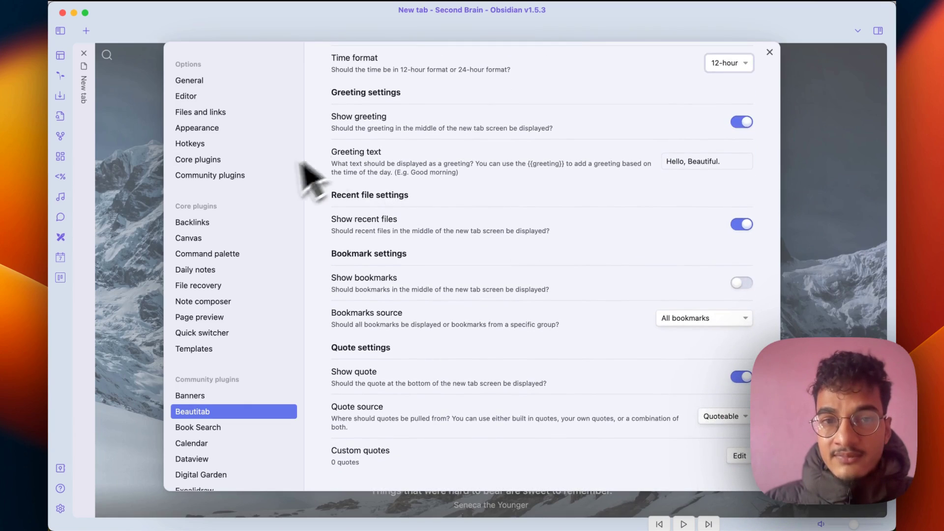
{"action": "left_click", "coordinate": [707, 161]}
{"action": "type", "text": "Good Morning!"}
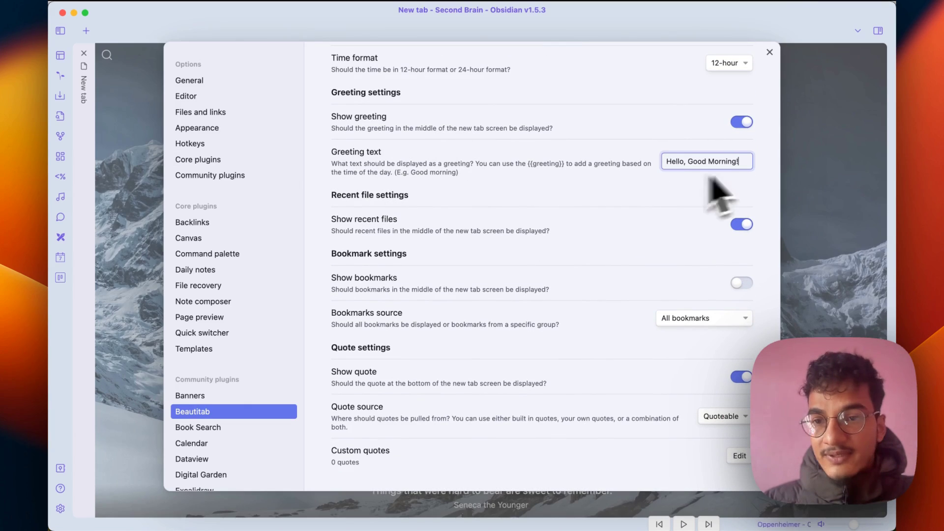
{"action": "left_click", "coordinate": [861, 188]}
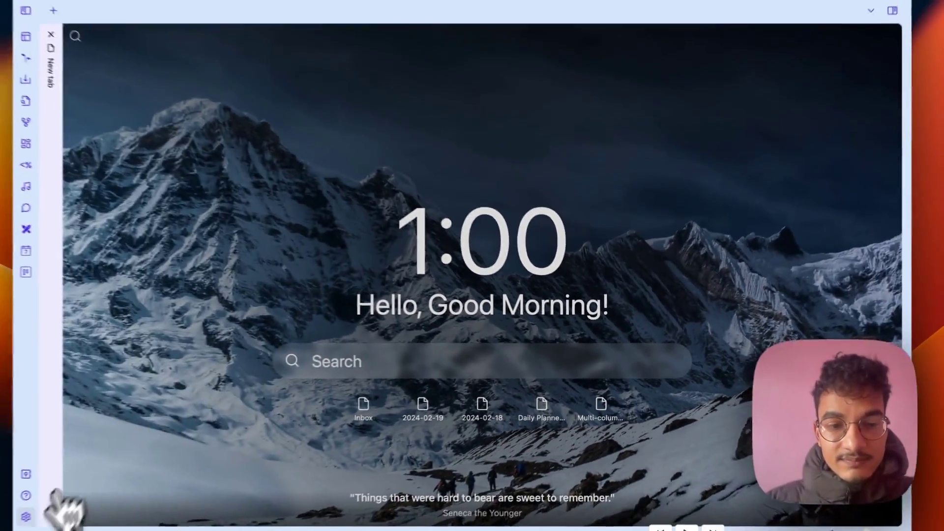
{"action": "left_click", "coordinate": [58, 509]}
{"action": "scroll", "coordinate": [538, 227], "scroll_direction": "down", "scroll_amount": 7}
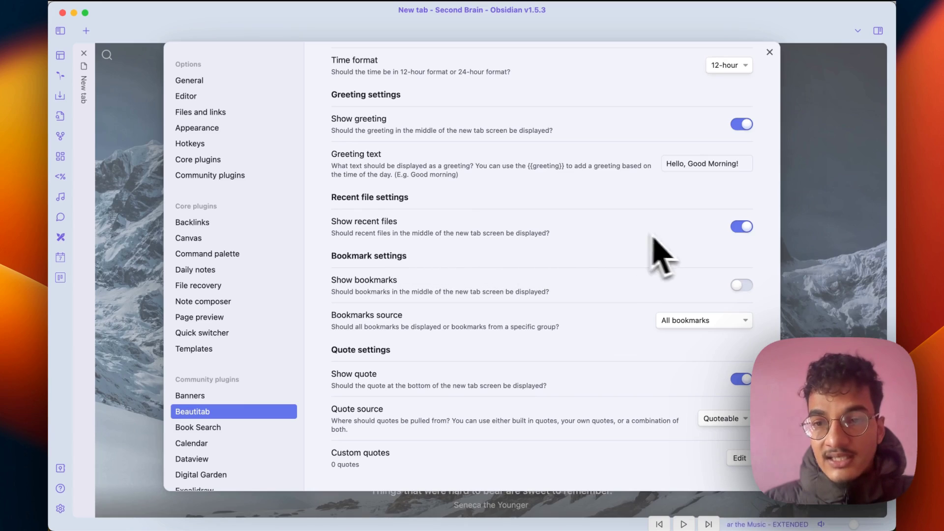
{"action": "left_click", "coordinate": [793, 227]}
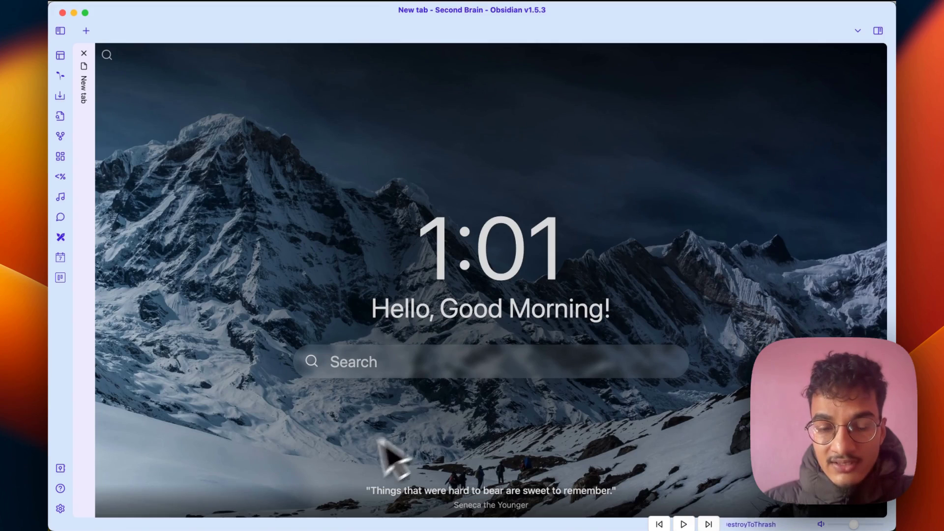
Turn on recent files and bookmarks for the new tab and preview them.
{"action": "left_click", "coordinate": [60, 508]}
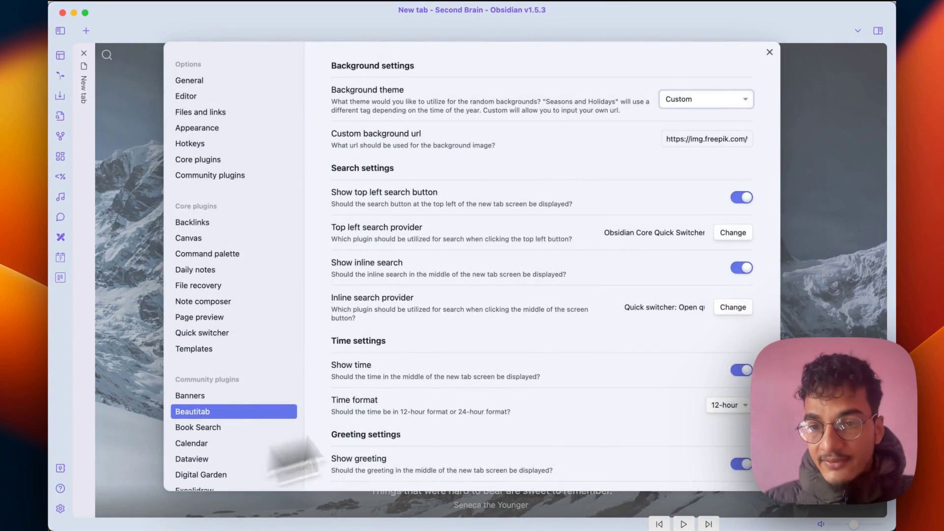
{"action": "scroll", "coordinate": [689, 295], "scroll_direction": "down", "scroll_amount": 6}
{"action": "left_click", "coordinate": [742, 268]}
{"action": "scroll", "coordinate": [745, 275], "scroll_direction": "down", "scroll_amount": 2}
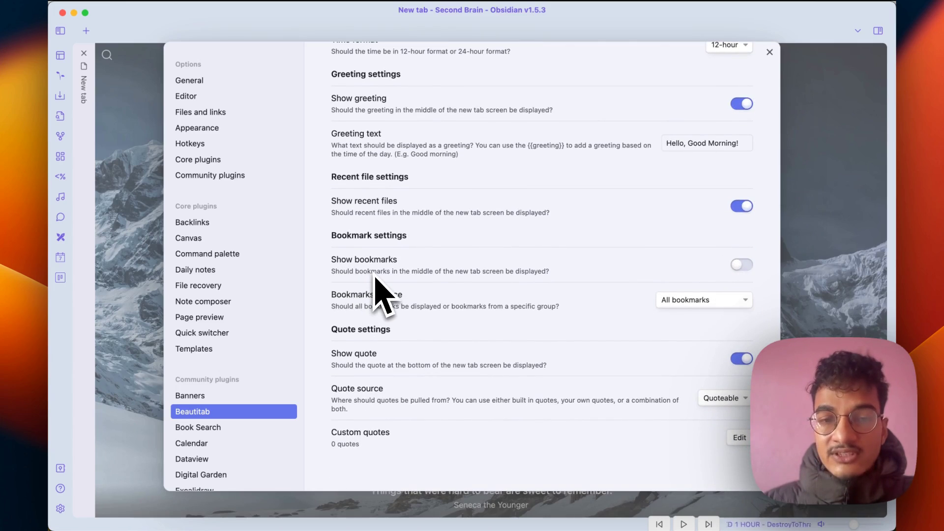
{"action": "left_click", "coordinate": [742, 265]}
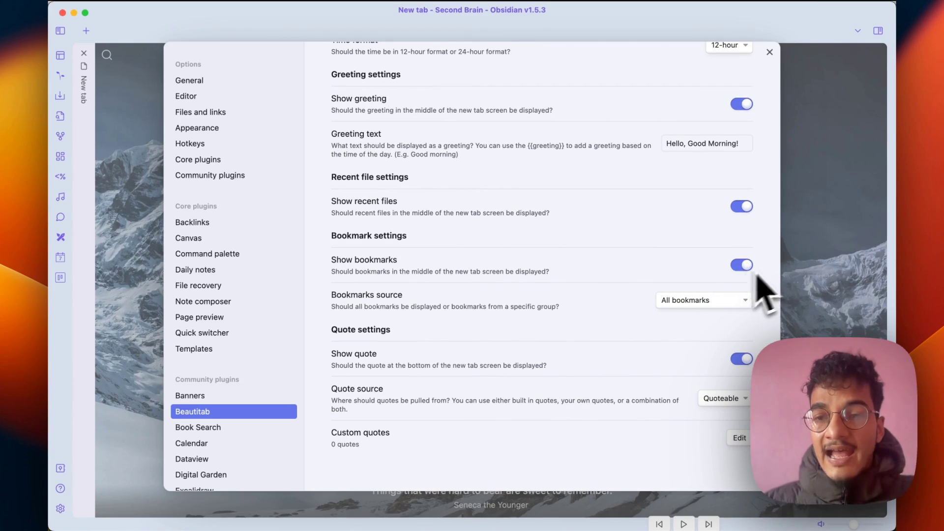
{"action": "left_click", "coordinate": [789, 265]}
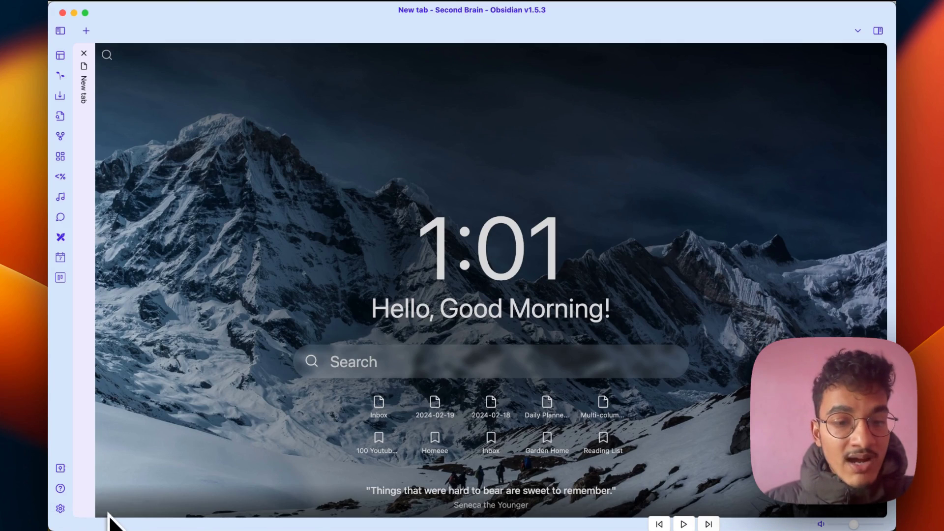
Set the bookmarks source to Bookmarks from group and check the list of bookmark groups.
{"action": "left_click", "coordinate": [68, 515]}
{"action": "scroll", "coordinate": [565, 292], "scroll_direction": "down", "scroll_amount": 10}
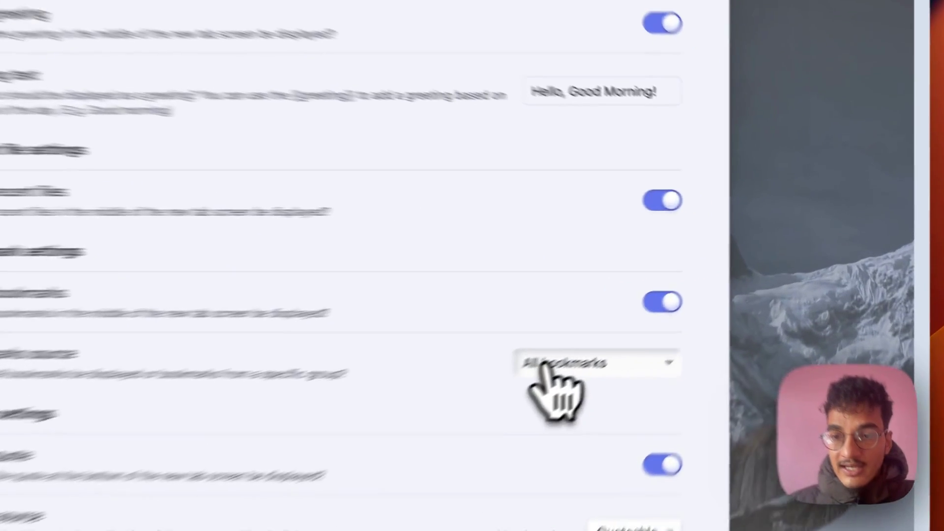
{"action": "left_click", "coordinate": [679, 312]}
{"action": "left_click", "coordinate": [473, 424]}
{"action": "scroll", "coordinate": [472, 436], "scroll_direction": "up", "scroll_amount": 4}
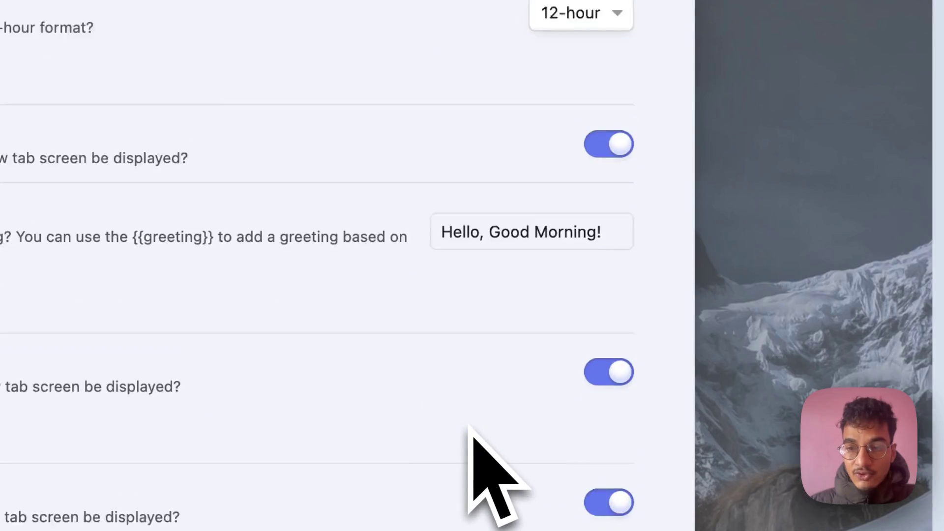
{"action": "scroll", "coordinate": [491, 362], "scroll_direction": "down", "scroll_amount": 5}
{"action": "scroll", "coordinate": [394, 142], "scroll_direction": "down", "scroll_amount": 2}
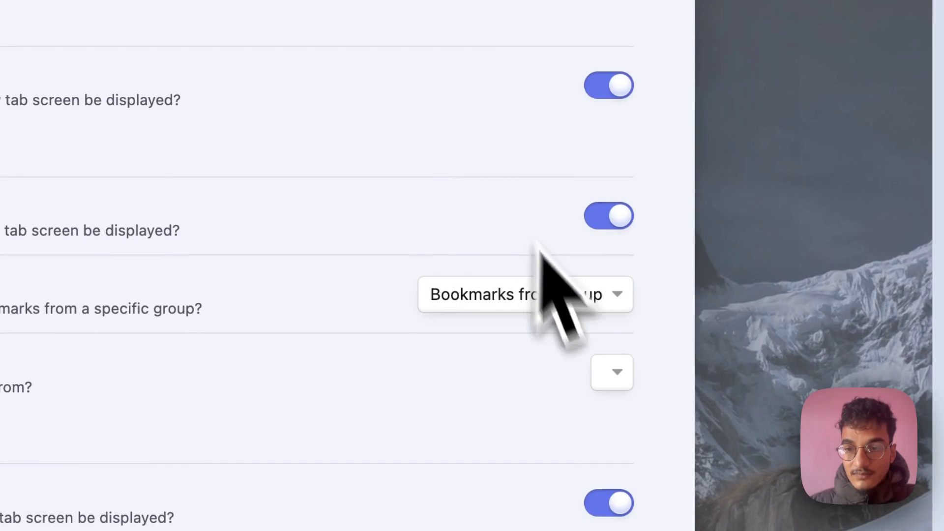
{"action": "left_click", "coordinate": [617, 386]}
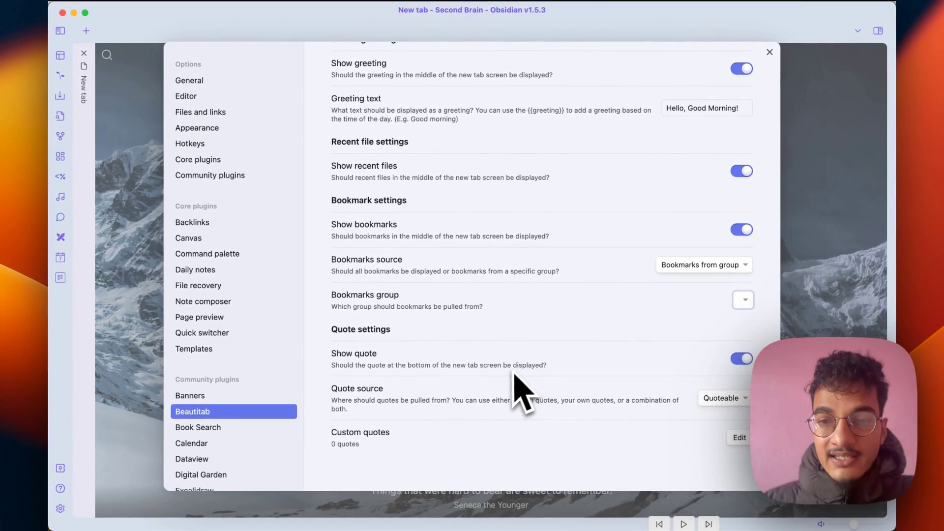
{"action": "scroll", "coordinate": [514, 391], "scroll_direction": "up", "scroll_amount": 5}
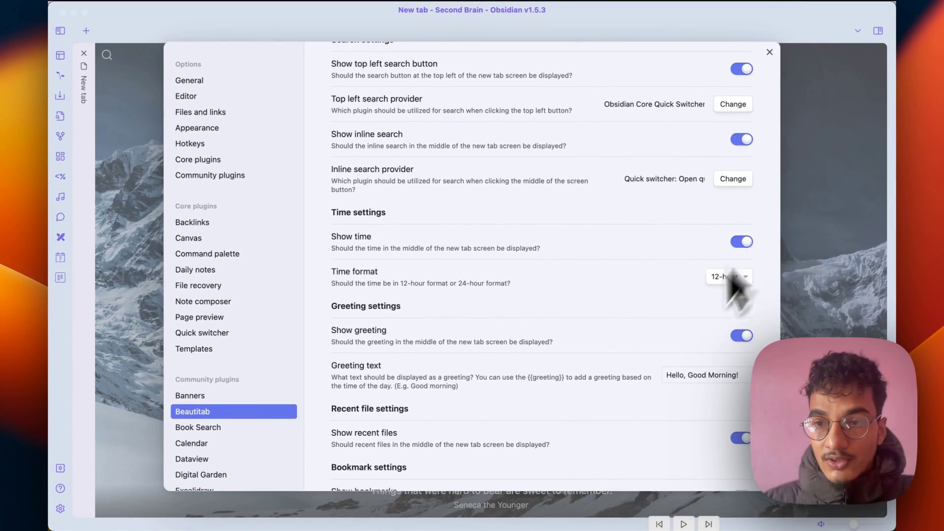
{"action": "scroll", "coordinate": [699, 344], "scroll_direction": "down", "scroll_amount": 5}
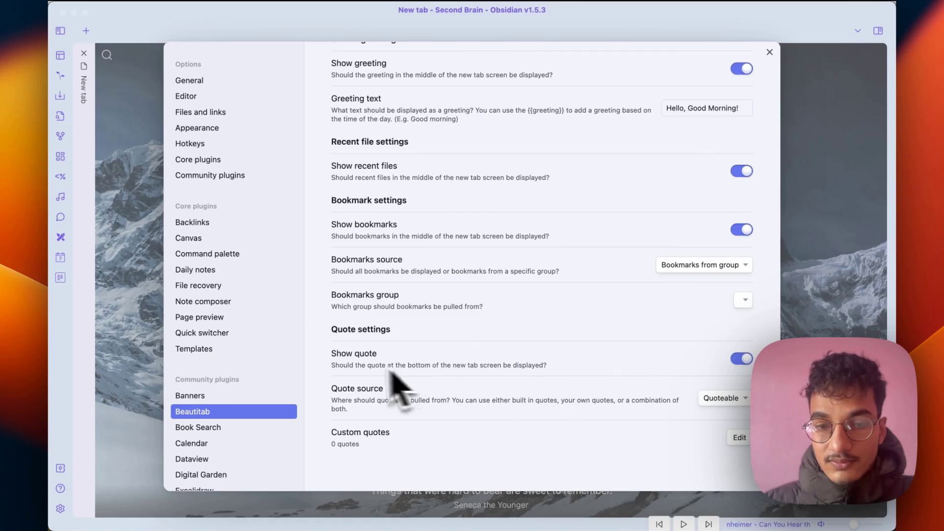
{"action": "key", "text": "super+Tab"}
Turn off the new-tab quote, then add two empty rows in the custom quotes editor.
{"action": "left_click", "coordinate": [740, 360]}
{"action": "key", "text": "Escape"}
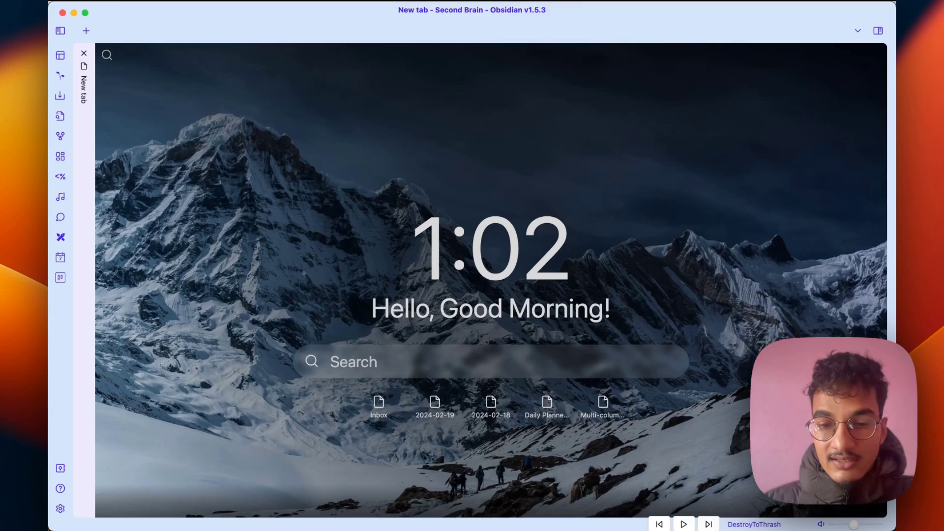
{"action": "left_click", "coordinate": [60, 509]}
{"action": "scroll", "coordinate": [626, 415], "scroll_direction": "down", "scroll_amount": 10}
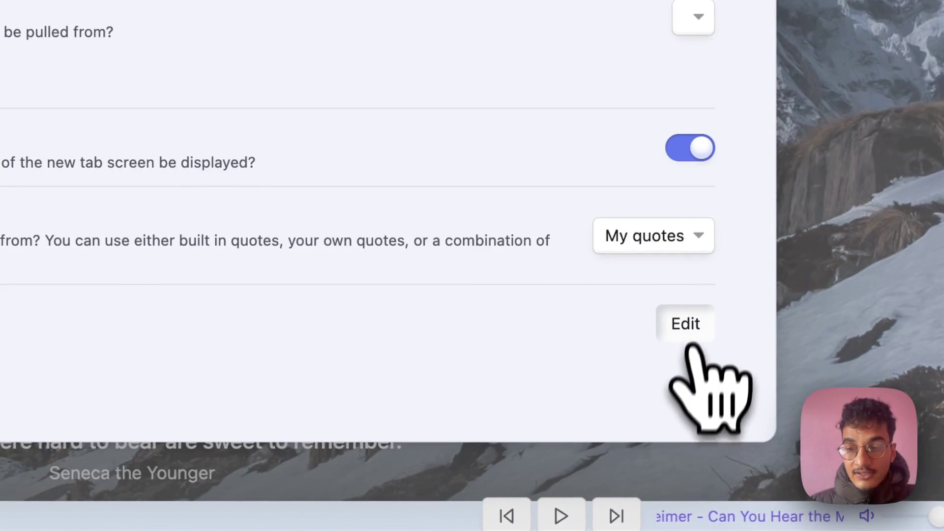
{"action": "left_click", "coordinate": [688, 403]}
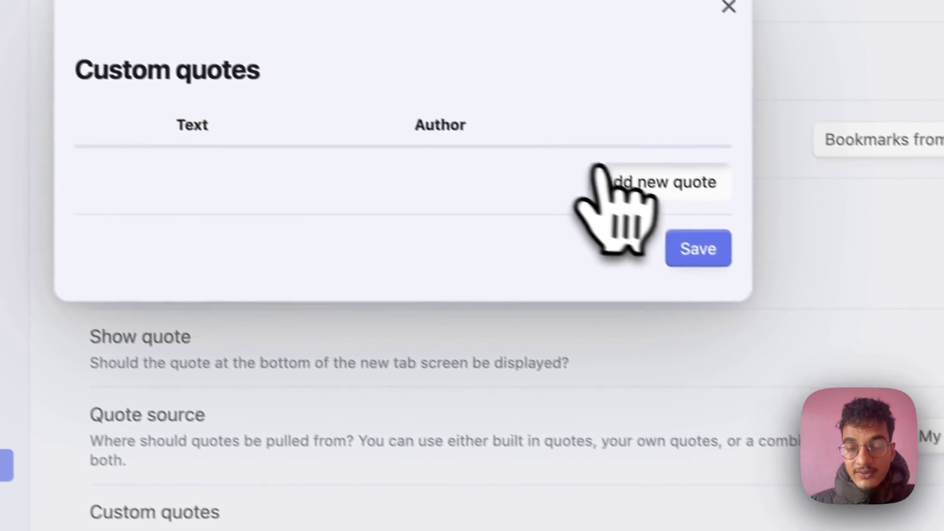
{"action": "left_click", "coordinate": [602, 173]}
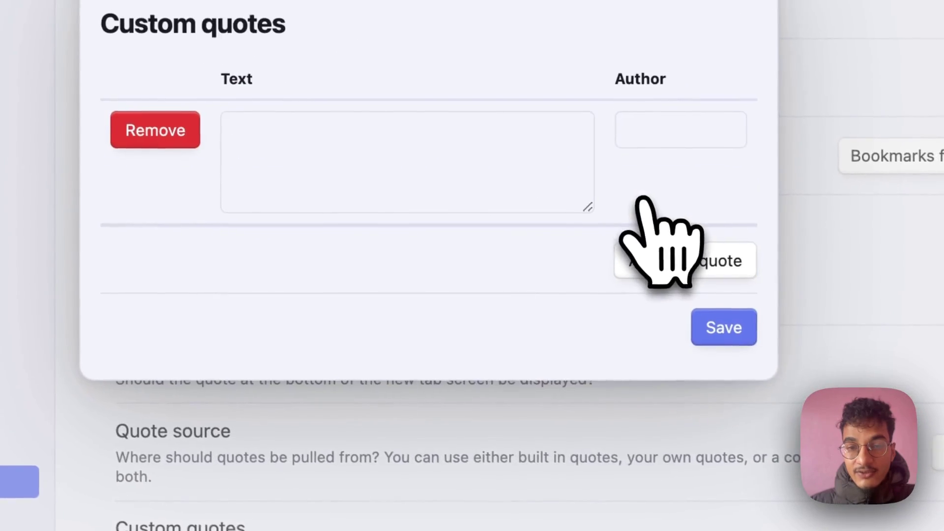
{"action": "left_click", "coordinate": [630, 238]}
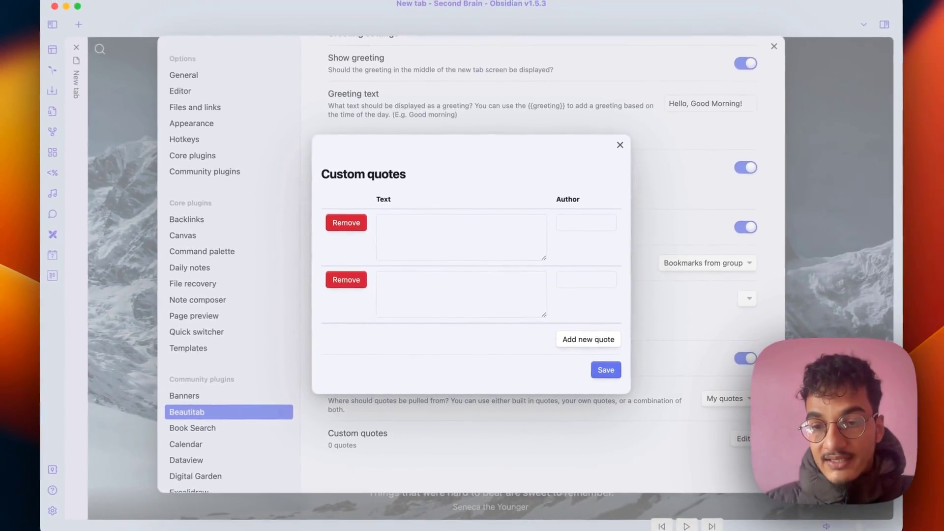
{"action": "key", "text": "Escape"}
{"action": "key", "text": "Escape"}
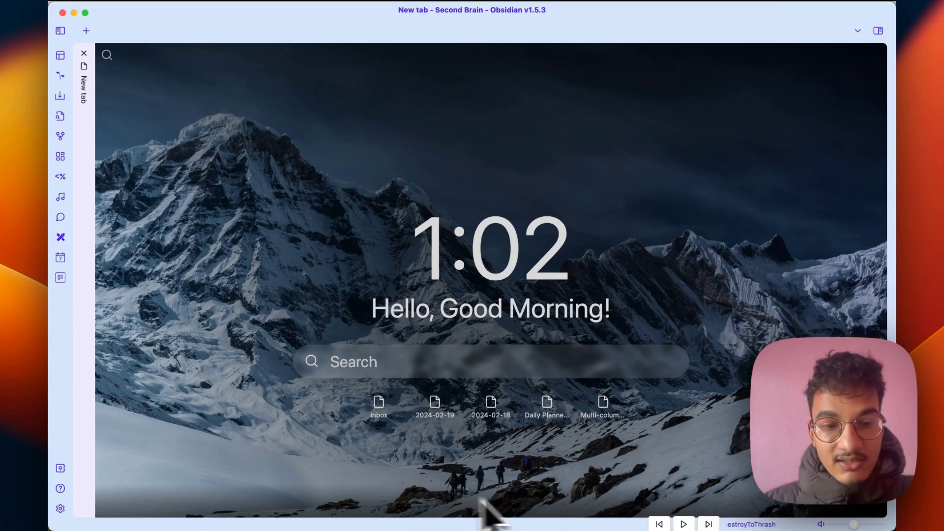
Reopen the custom quotes editor and save the list empty at 0 quotes.
{"action": "left_click", "coordinate": [60, 508]}
{"action": "scroll", "coordinate": [421, 400], "scroll_direction": "down", "scroll_amount": 5}
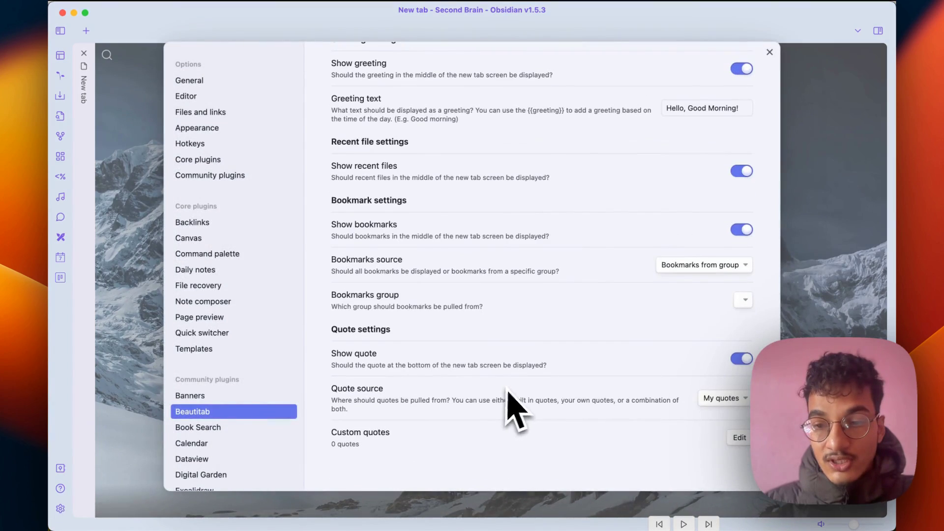
{"action": "left_click", "coordinate": [740, 437]}
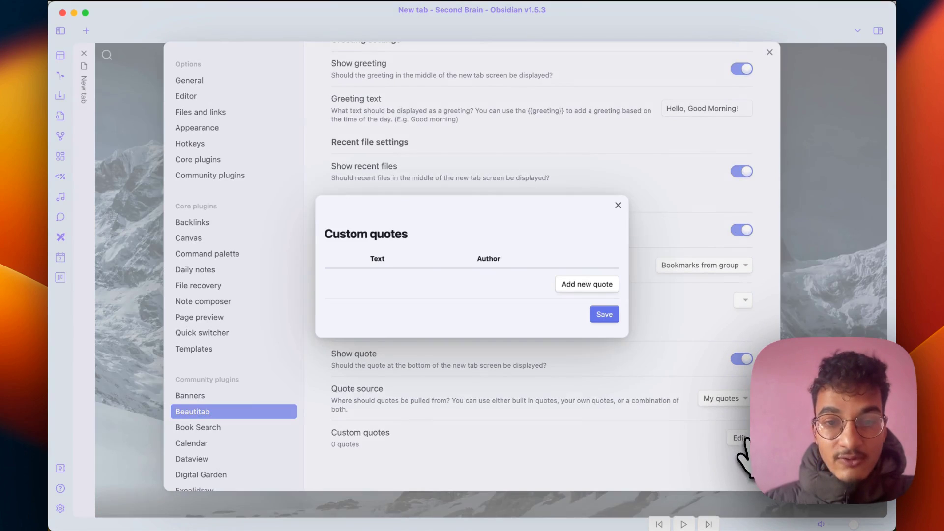
{"action": "left_click", "coordinate": [605, 314]}
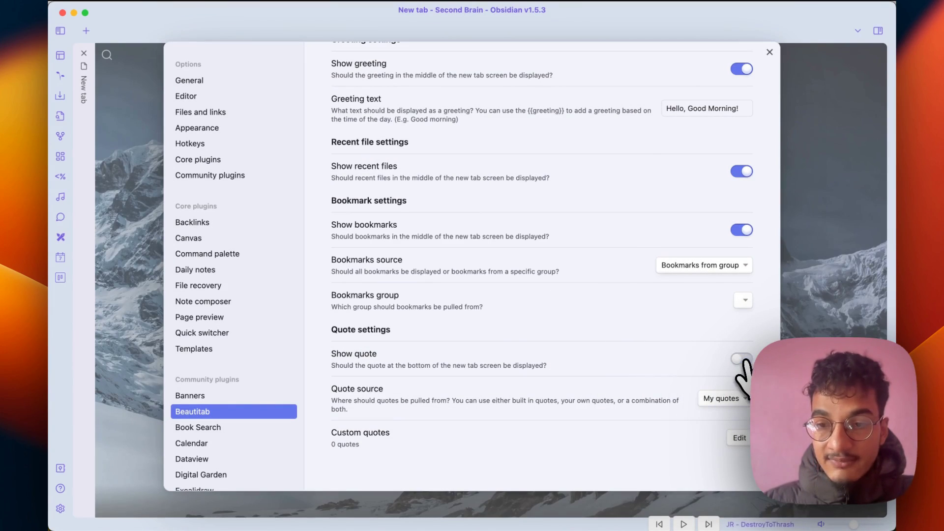
Set the Bookmarks source to All bookmarks, close Settings, and bring up the window overview.
{"action": "scroll", "coordinate": [445, 366], "scroll_direction": "down", "scroll_amount": 1}
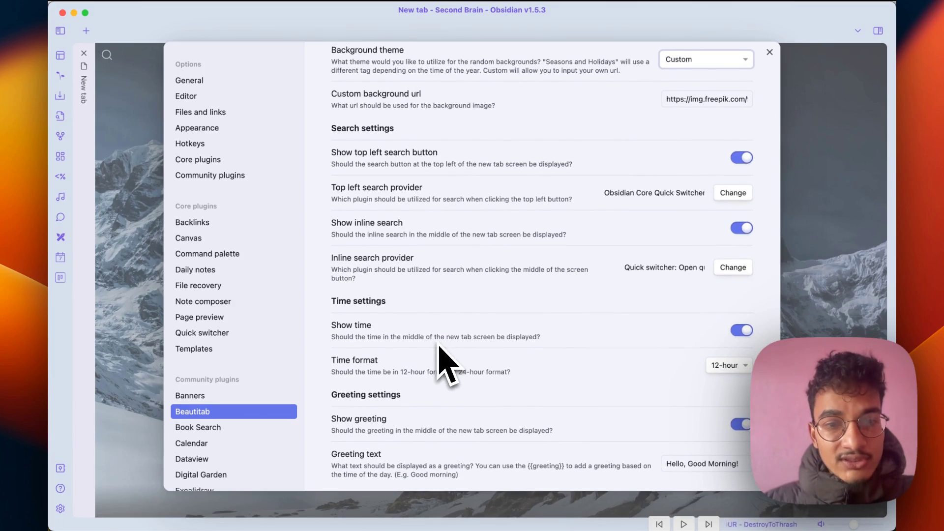
{"action": "scroll", "coordinate": [448, 366], "scroll_direction": "down", "scroll_amount": 1}
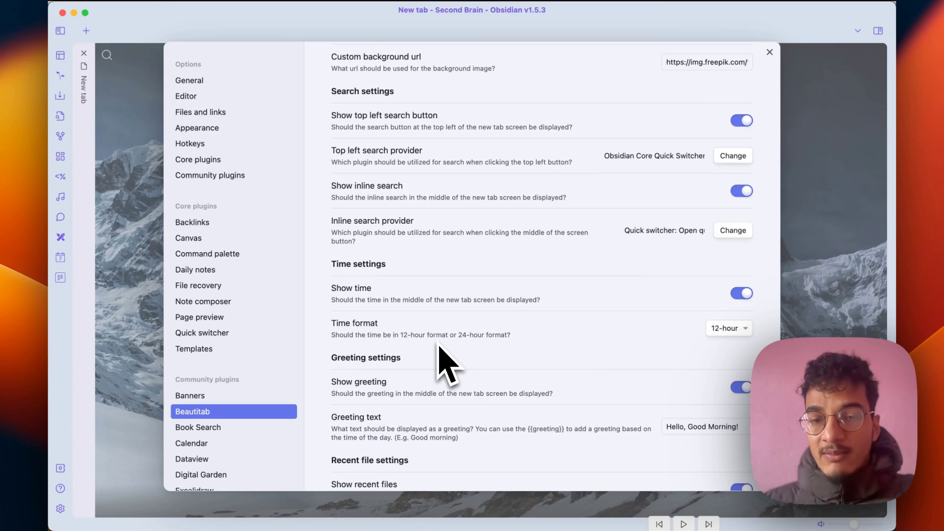
{"action": "scroll", "coordinate": [447, 367], "scroll_direction": "down", "scroll_amount": 7}
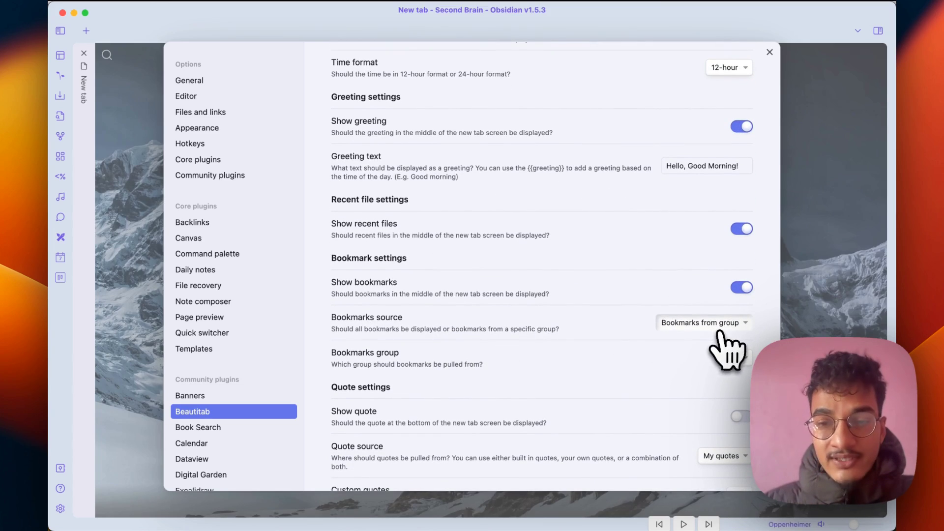
{"action": "left_click", "coordinate": [686, 323]}
{"action": "left_click", "coordinate": [678, 309]}
{"action": "left_click", "coordinate": [811, 316]}
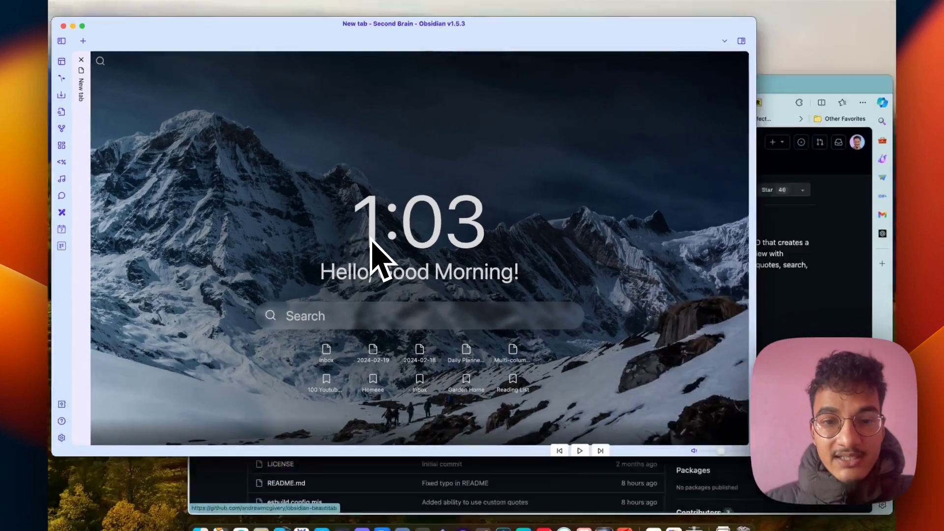
{"action": "key", "text": "ctrl+Up"}
On the Beautitab GitHub page, scroll the README to Credits and select the Momentum line.
{"action": "left_click", "coordinate": [497, 315]}
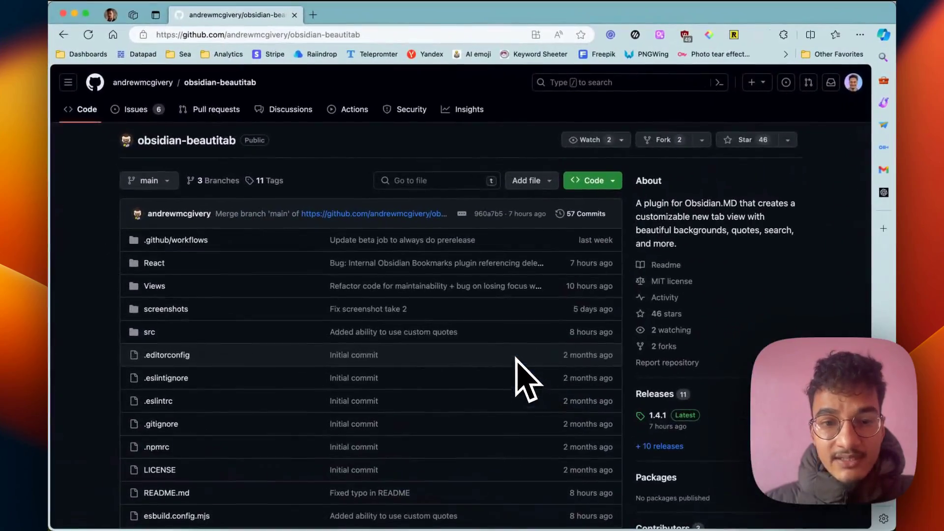
{"action": "scroll", "coordinate": [528, 380], "scroll_direction": "down", "scroll_amount": 10}
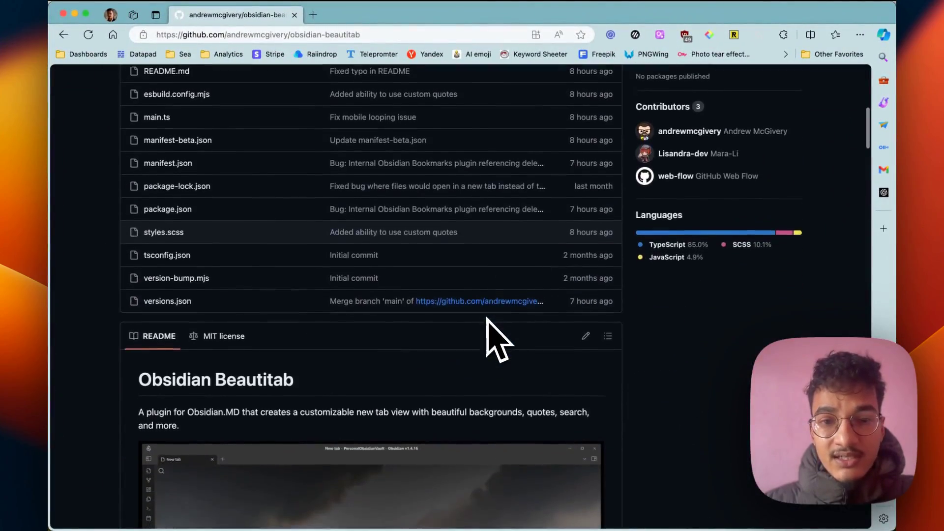
{"action": "scroll", "coordinate": [497, 339], "scroll_direction": "down", "scroll_amount": 10}
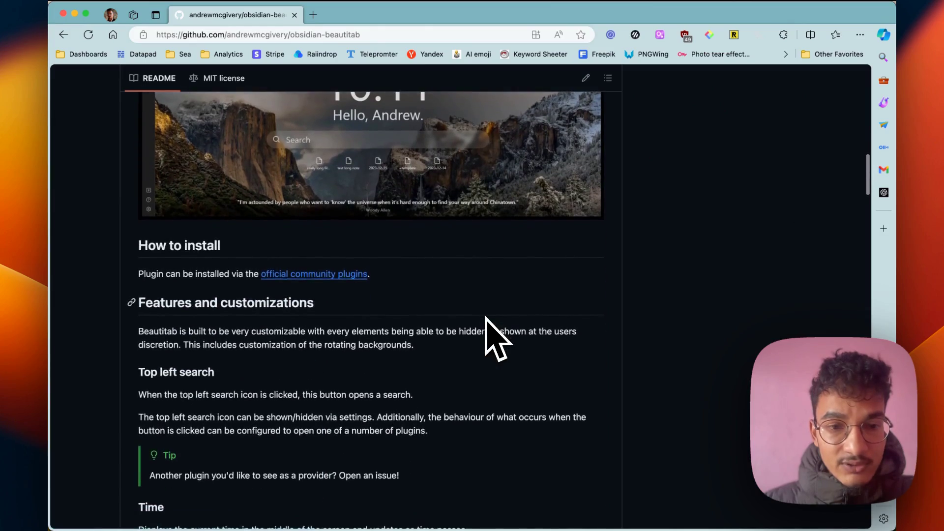
{"action": "scroll", "coordinate": [497, 339], "scroll_direction": "down", "scroll_amount": 15}
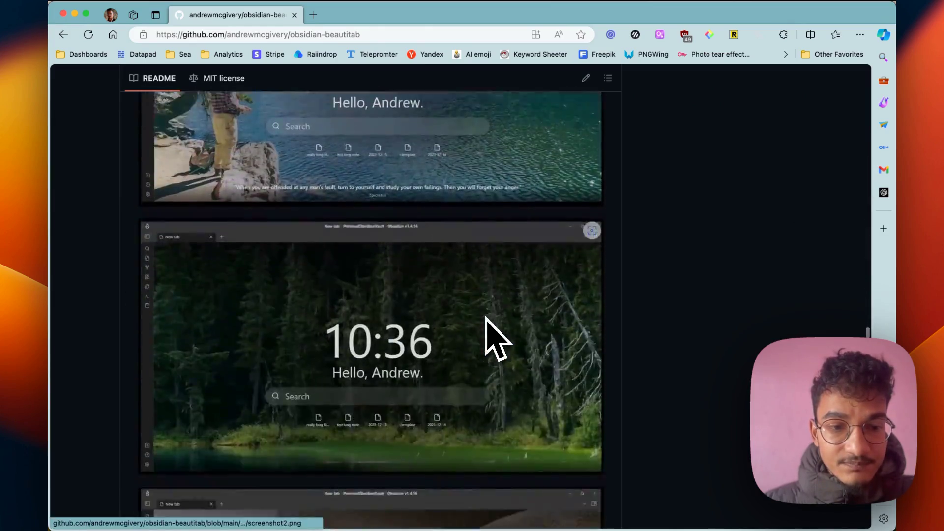
{"action": "scroll", "coordinate": [496, 340], "scroll_direction": "down", "scroll_amount": 15}
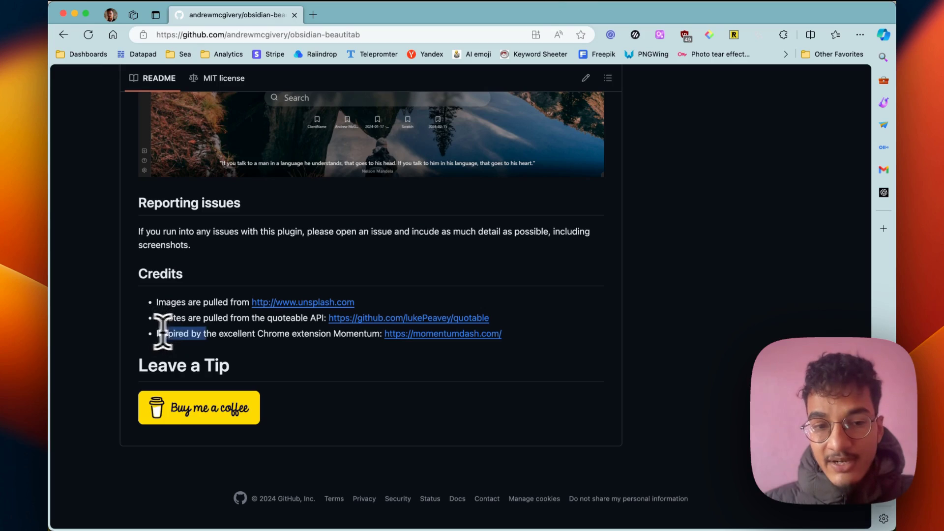
{"action": "left_click_drag", "start_coordinate": [162, 333], "coordinate": [341, 336]}
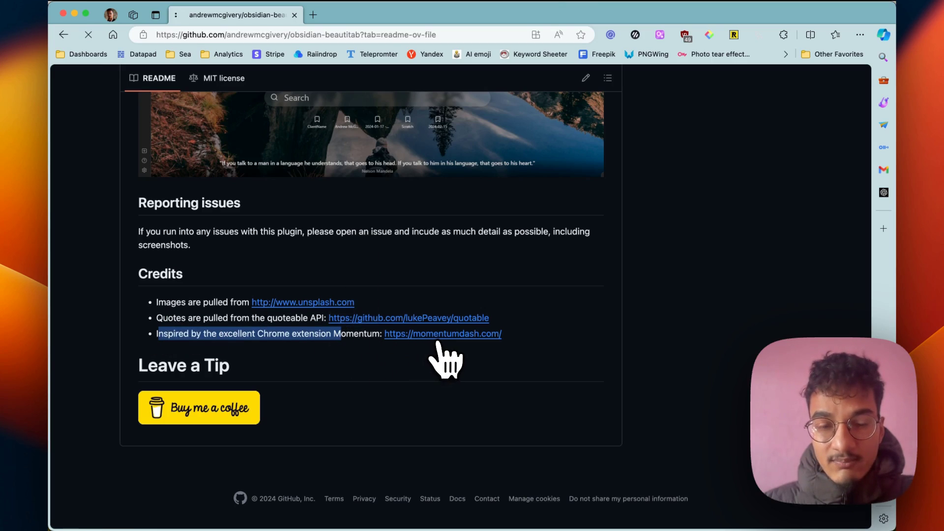
Browse the Momentum Dash homepage features, then return to the Obsidian window.
{"action": "scroll", "coordinate": [316, 295], "scroll_direction": "down", "scroll_amount": 10}
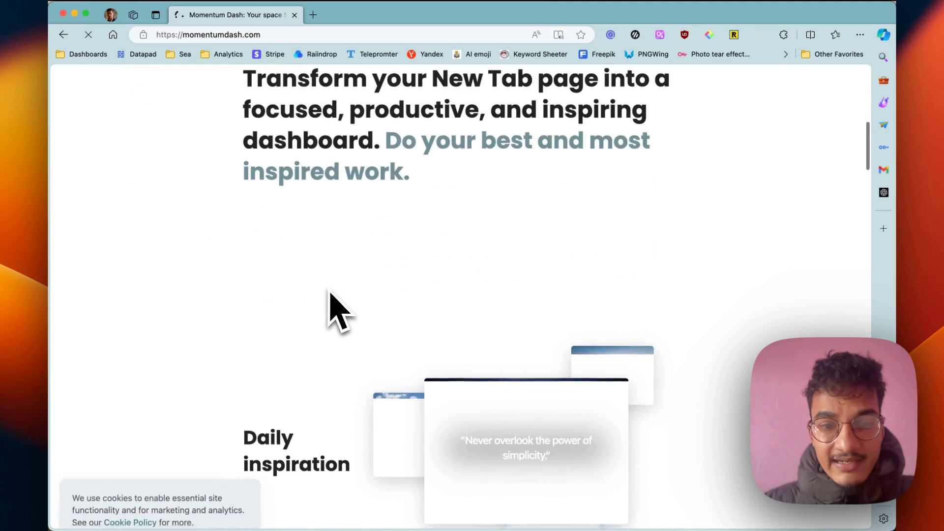
{"action": "scroll", "coordinate": [330, 295], "scroll_direction": "down", "scroll_amount": 10}
{"action": "scroll", "coordinate": [329, 295], "scroll_direction": "up", "scroll_amount": 5}
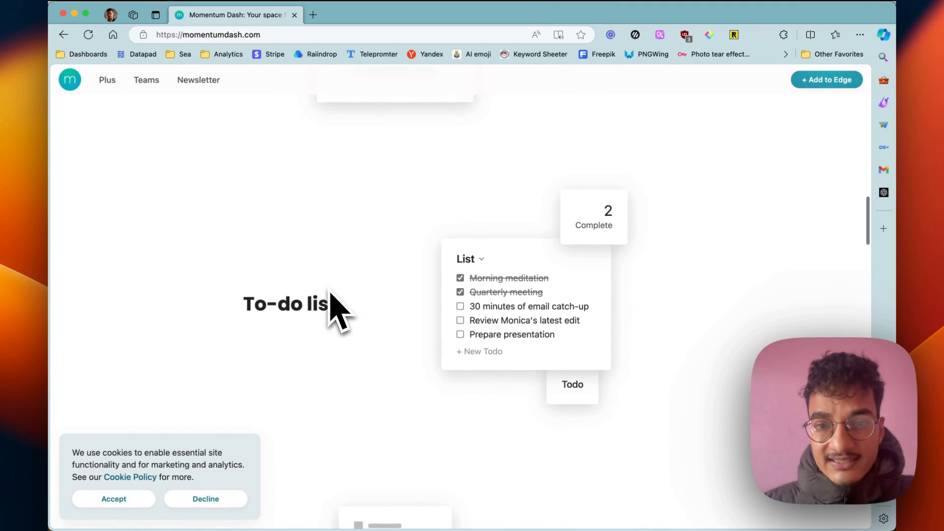
{"action": "scroll", "coordinate": [492, 366], "scroll_direction": "down", "scroll_amount": 3}
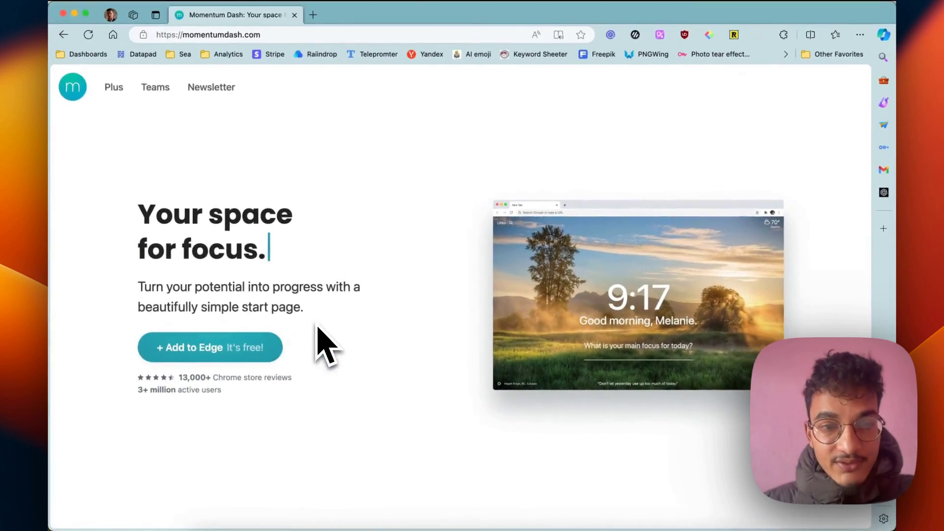
{"action": "key", "text": "ctrl+Up"}
{"action": "left_click", "coordinate": [284, 299]}
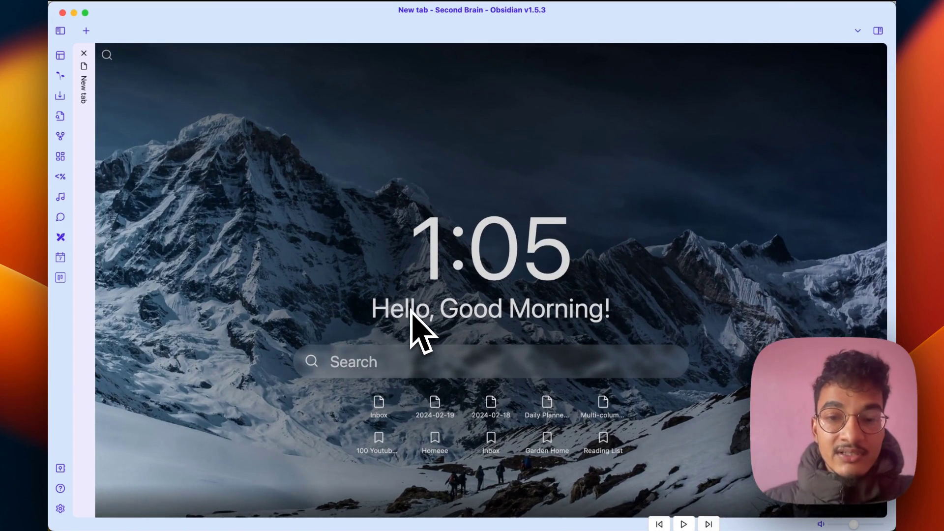
Open and then collapse the calendar and tasks sidebar, and show the window overview.
{"action": "key", "text": "super+shift+r"}
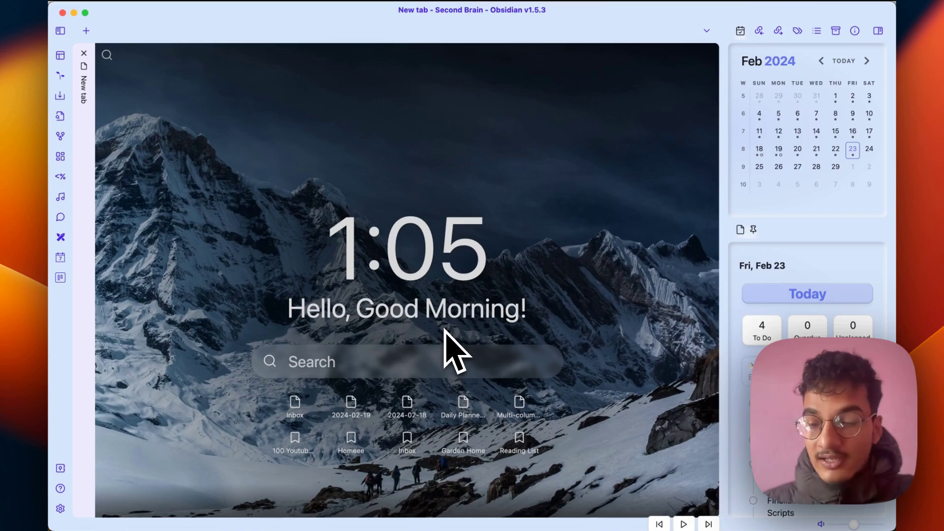
{"action": "key", "text": "super+shift+backslash"}
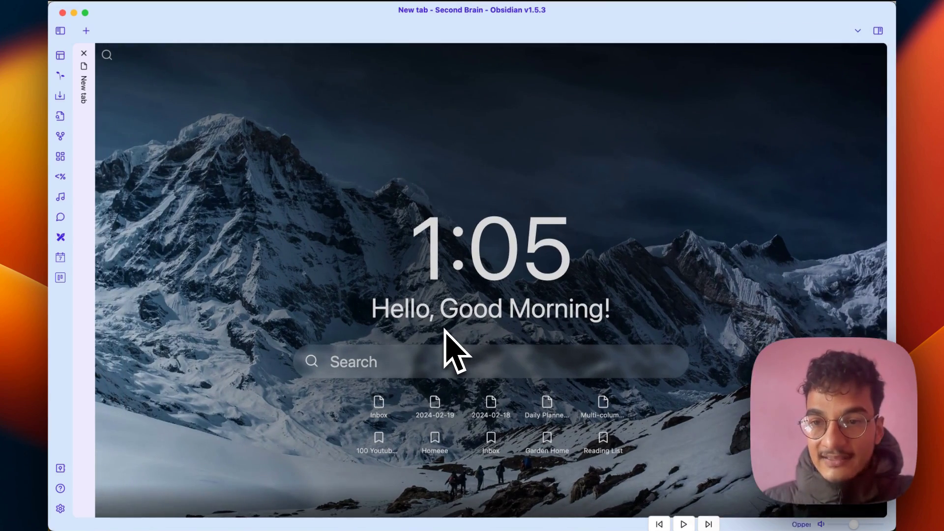
{"action": "key", "text": "ctrl+Up"}
View the Beautitab repository's 6 open issues on GitHub, then switch back to Obsidian.
{"action": "left_click", "coordinate": [537, 337]}
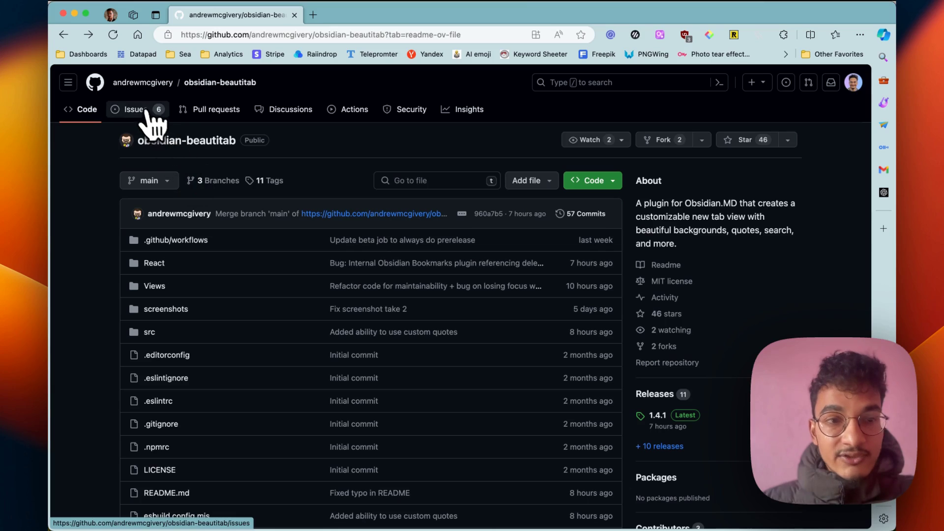
{"action": "left_click", "coordinate": [143, 109]}
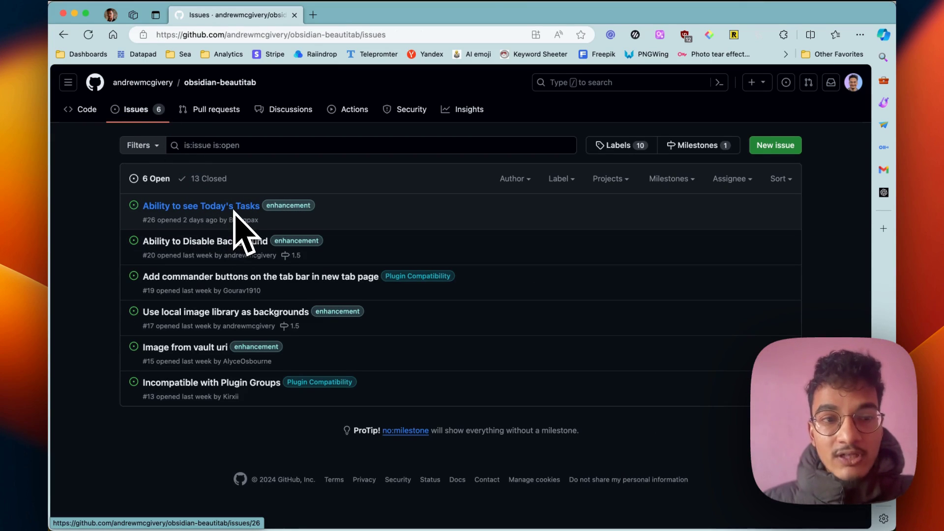
{"action": "key", "text": "super+Tab"}
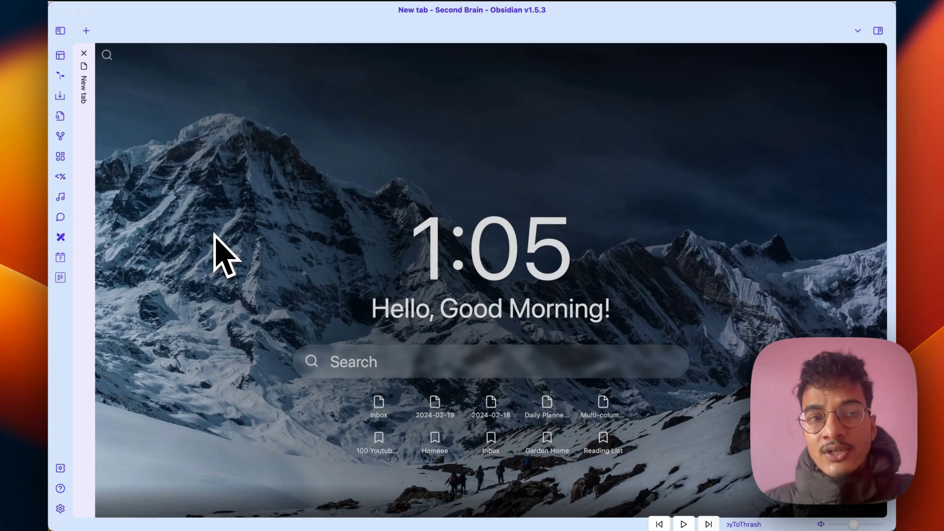